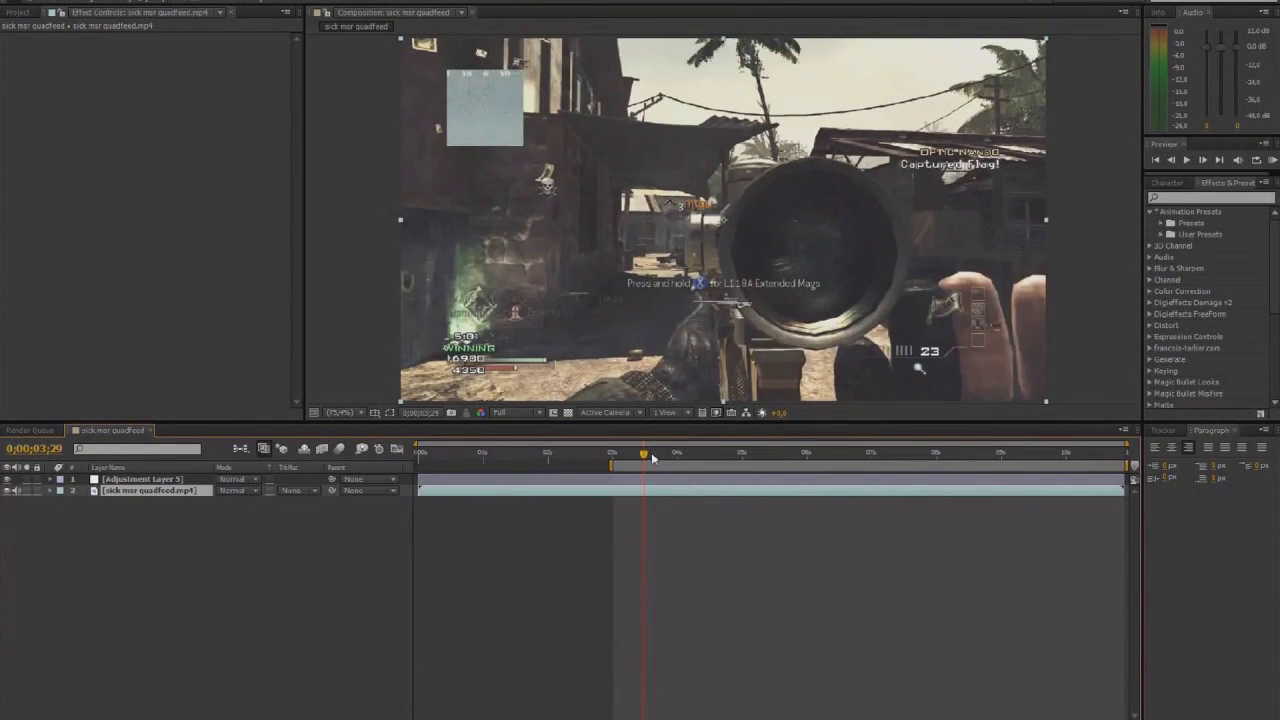
# - Scrub the playhead from 0;00;03;29 forward to about 0;00;03;40, where the kill shot lands
pyautogui.moveTo(648, 457); pyautogui.dragTo(650, 458)
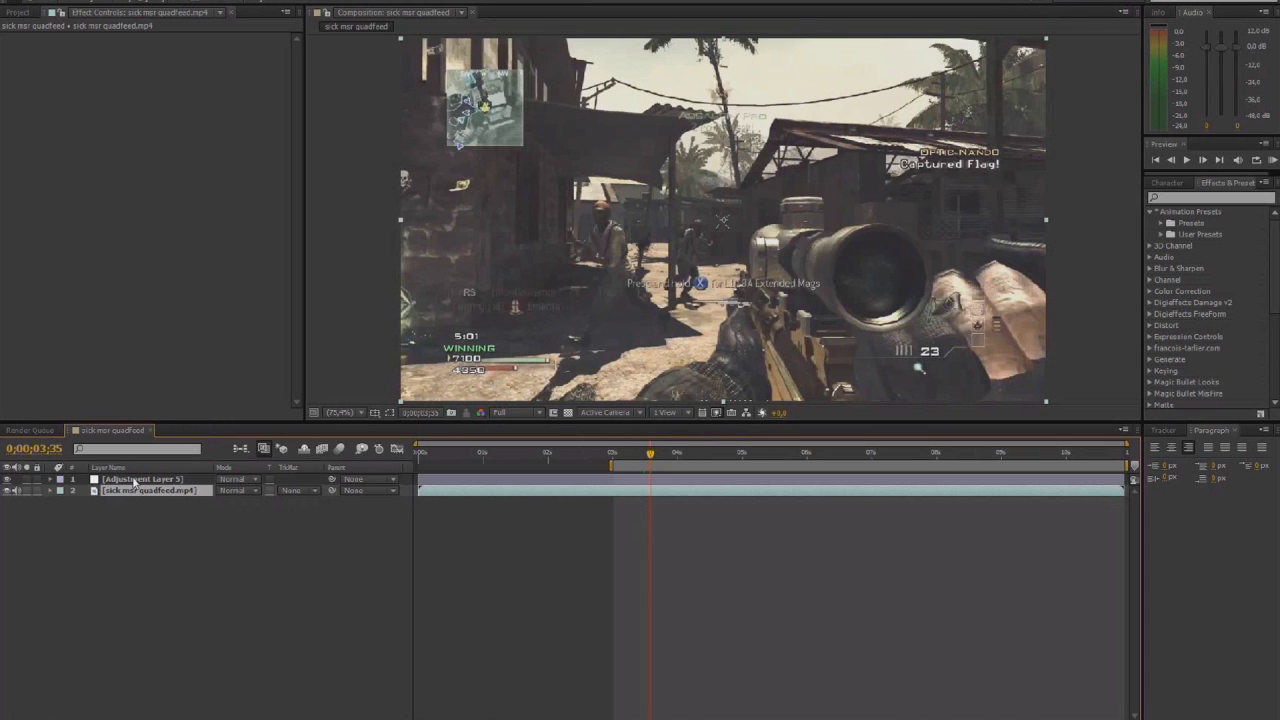
# - Park the playhead at 0;00;03;20, just before the scoped shot, and collapse Animation Presets
pyautogui.click(628, 457)
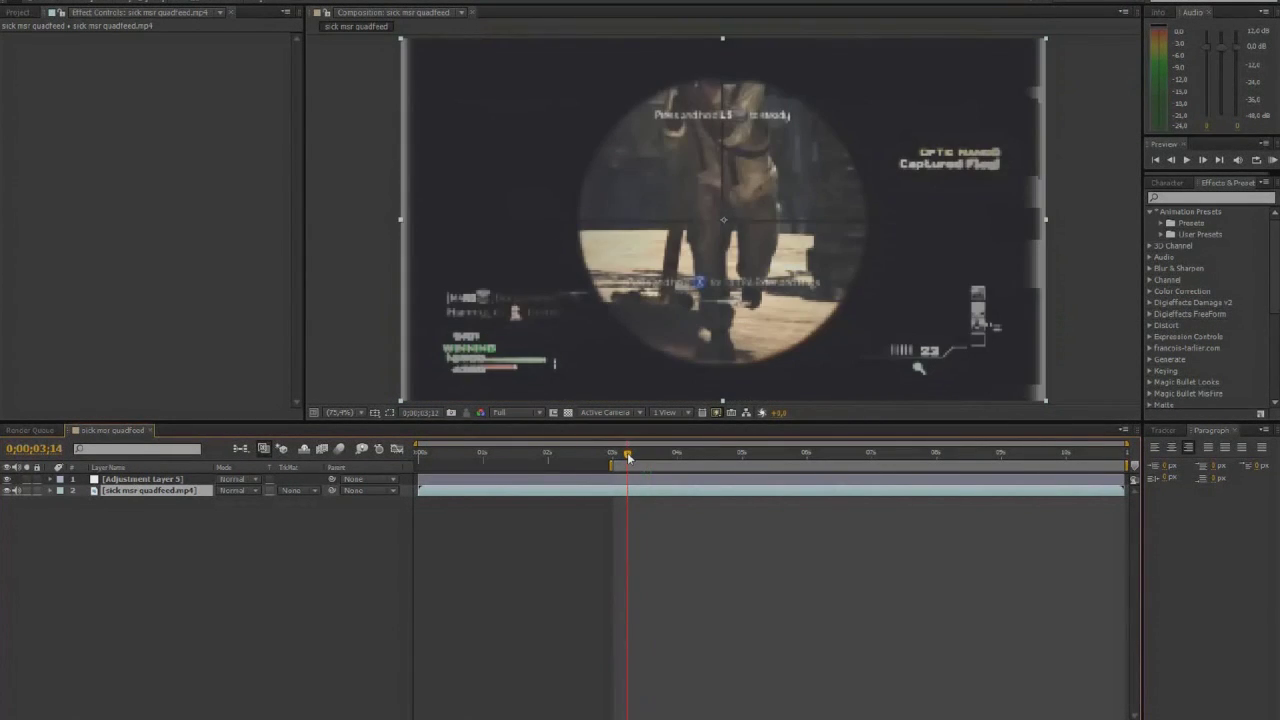
pyautogui.moveTo(628, 457); pyautogui.dragTo(635, 455)
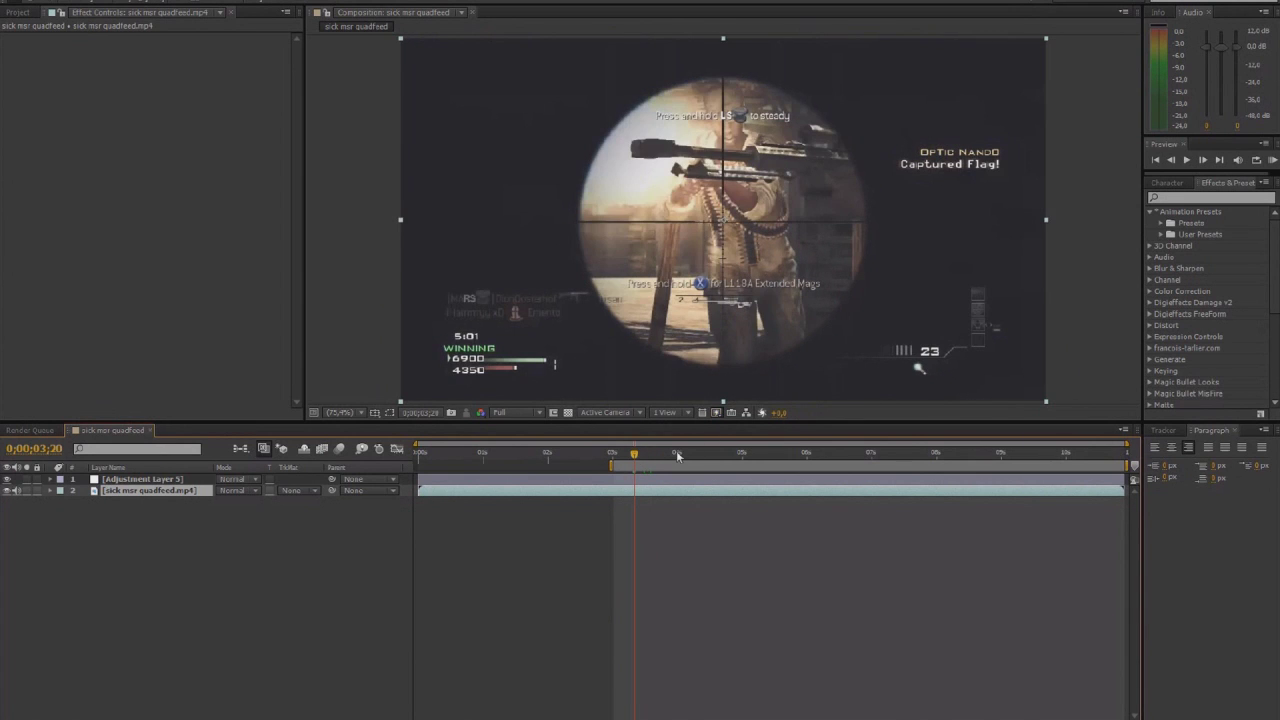
pyautogui.click(1151, 212)
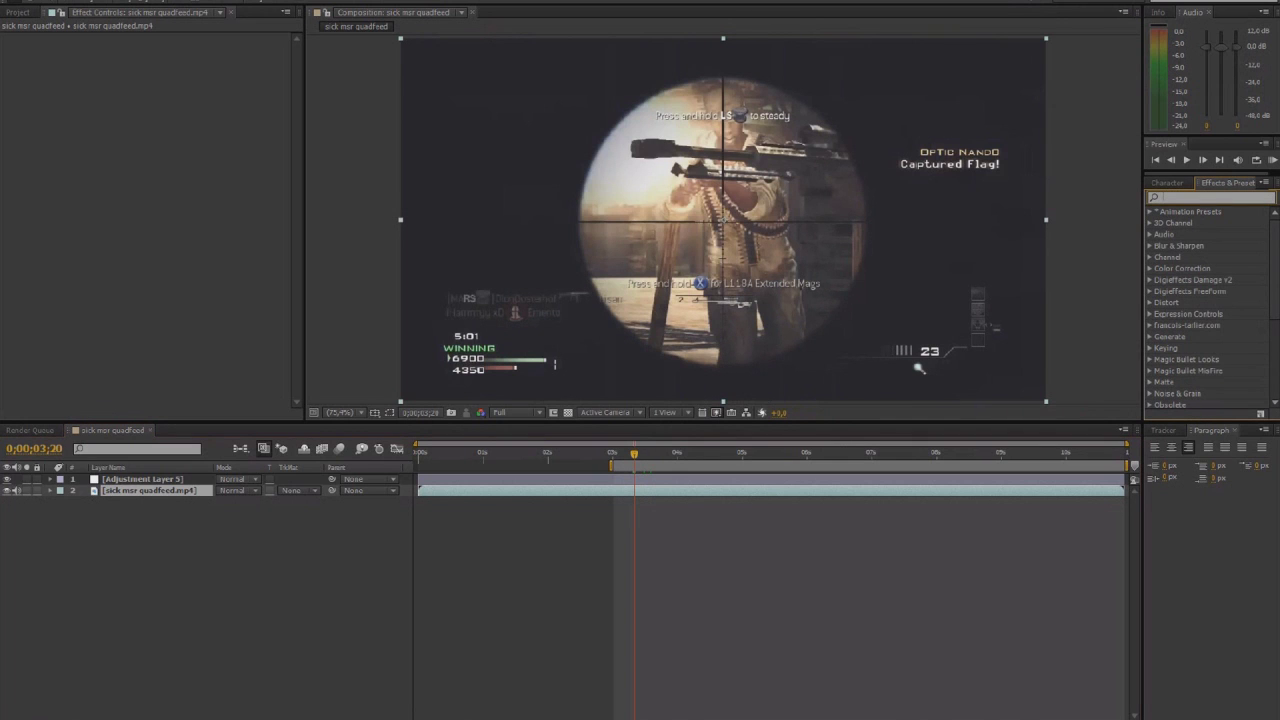
pyautogui.rightClick(122, 508)
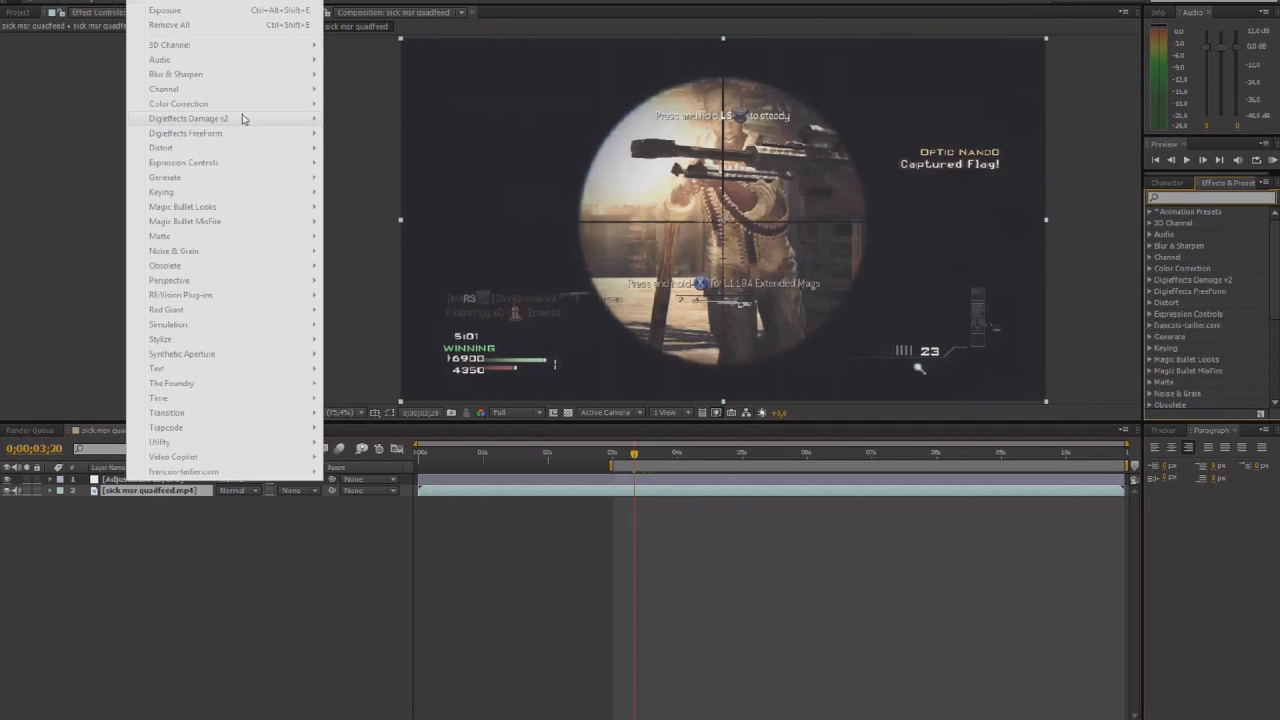
pyautogui.click(123, 485)
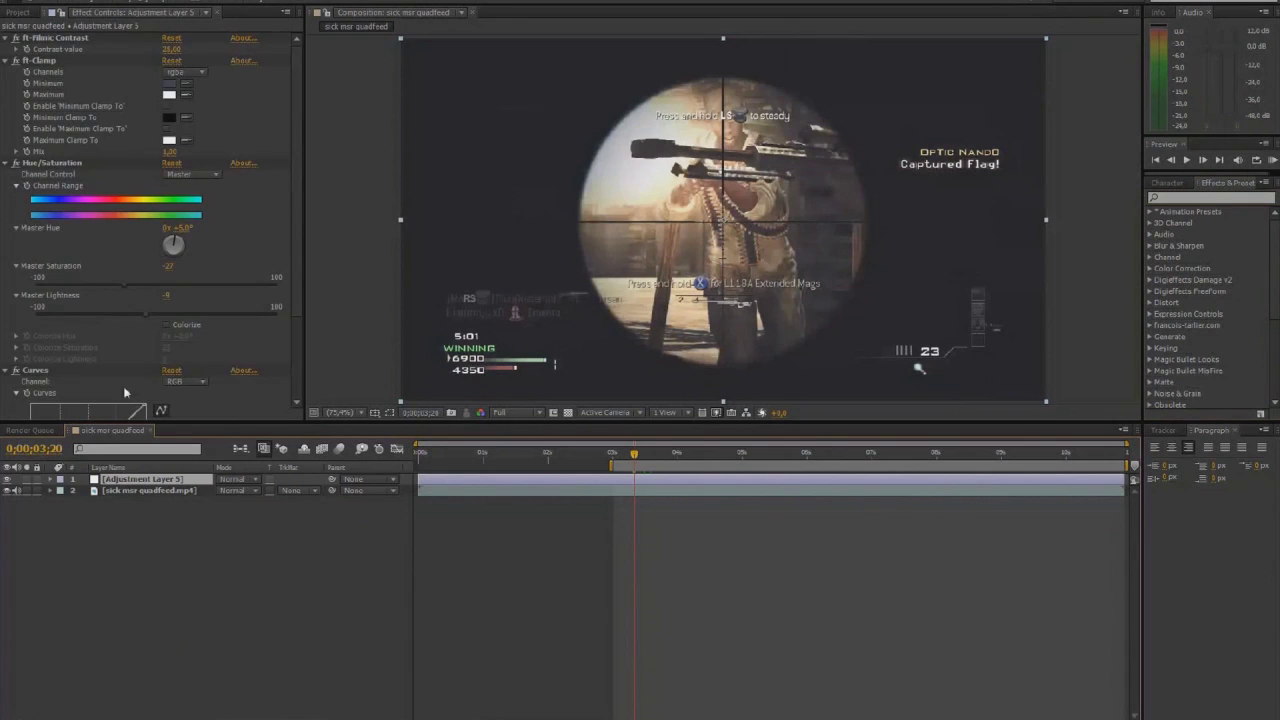
pyautogui.click(8, 39)
pyautogui.click(6, 49)
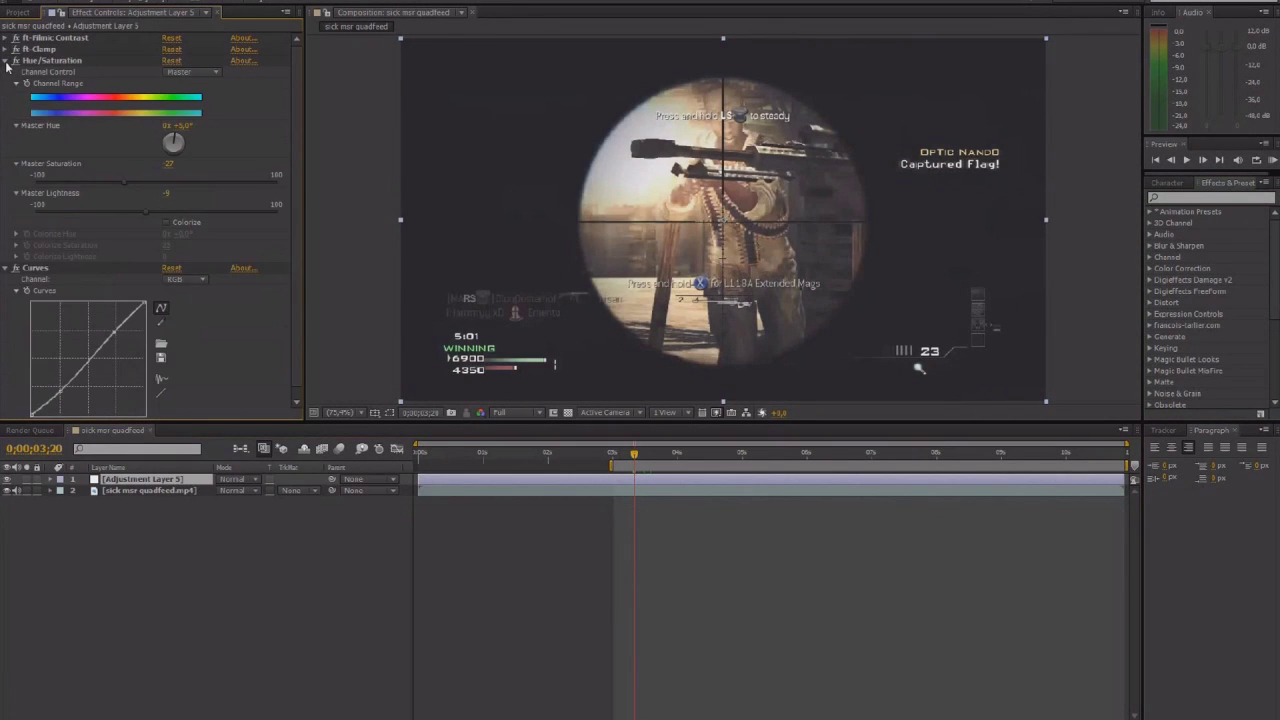
pyautogui.click(7, 61)
pyautogui.click(9, 72)
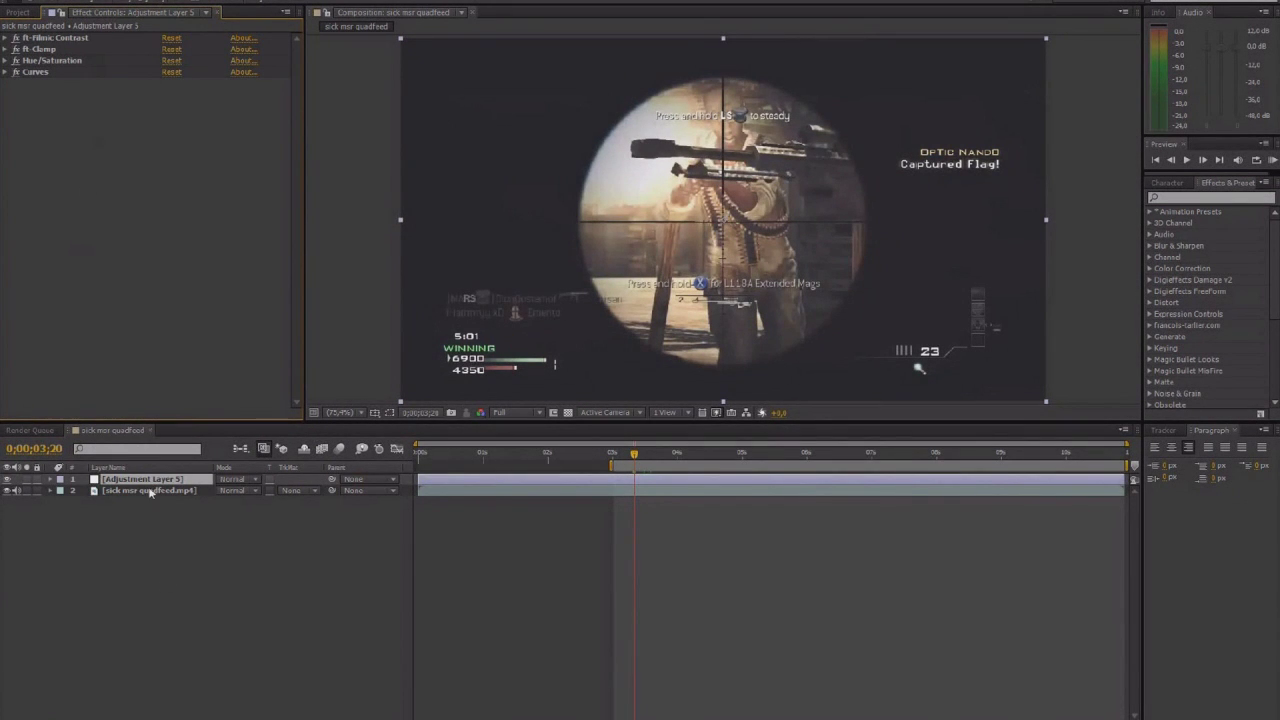
pyautogui.click(156, 615)
pyautogui.click(116, 491)
# - Add Adjustment Layer 6 directly above the gameplay clip
pyautogui.click(143, 557)
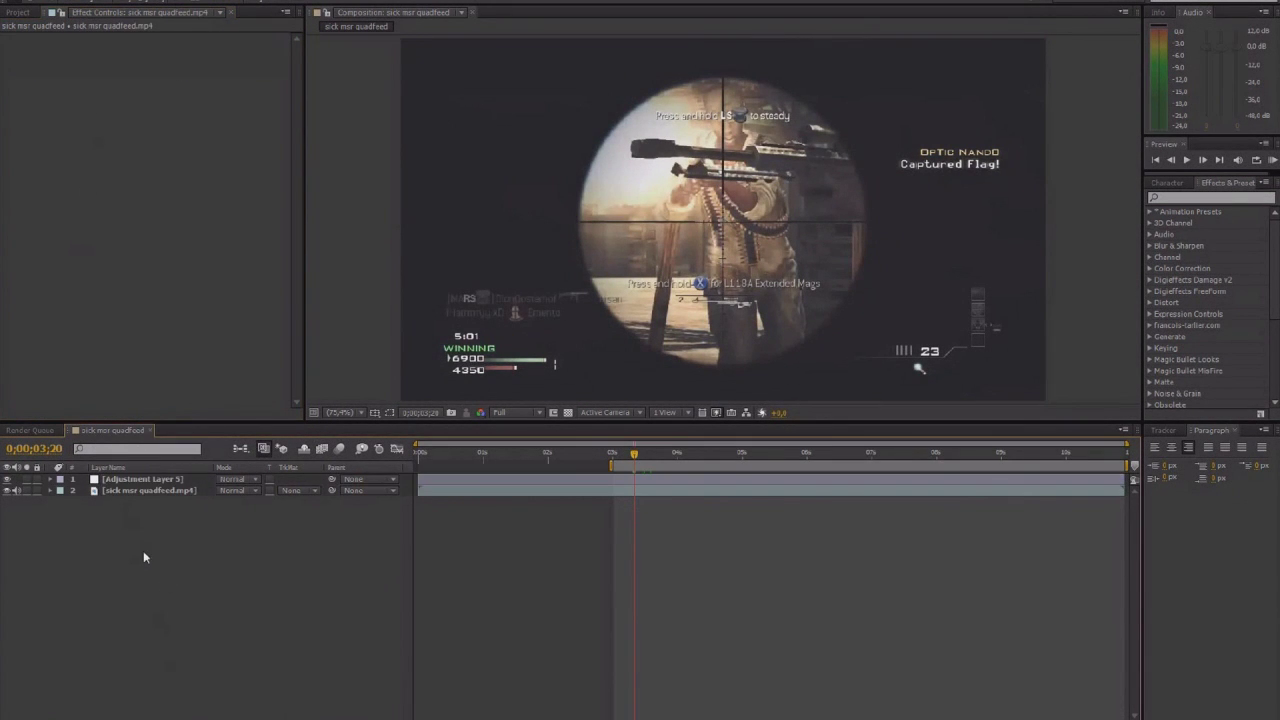
pyautogui.click(148, 492)
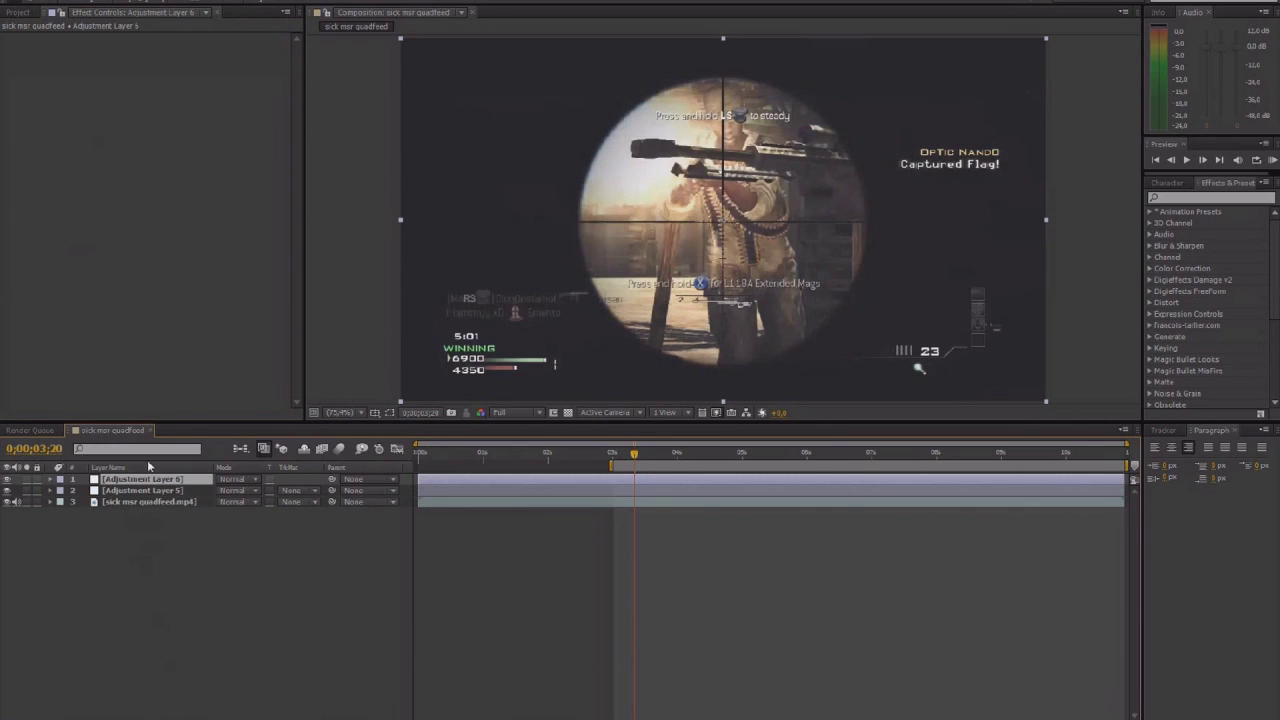
pyautogui.hotkey('ctrl', 'alt', 'y')
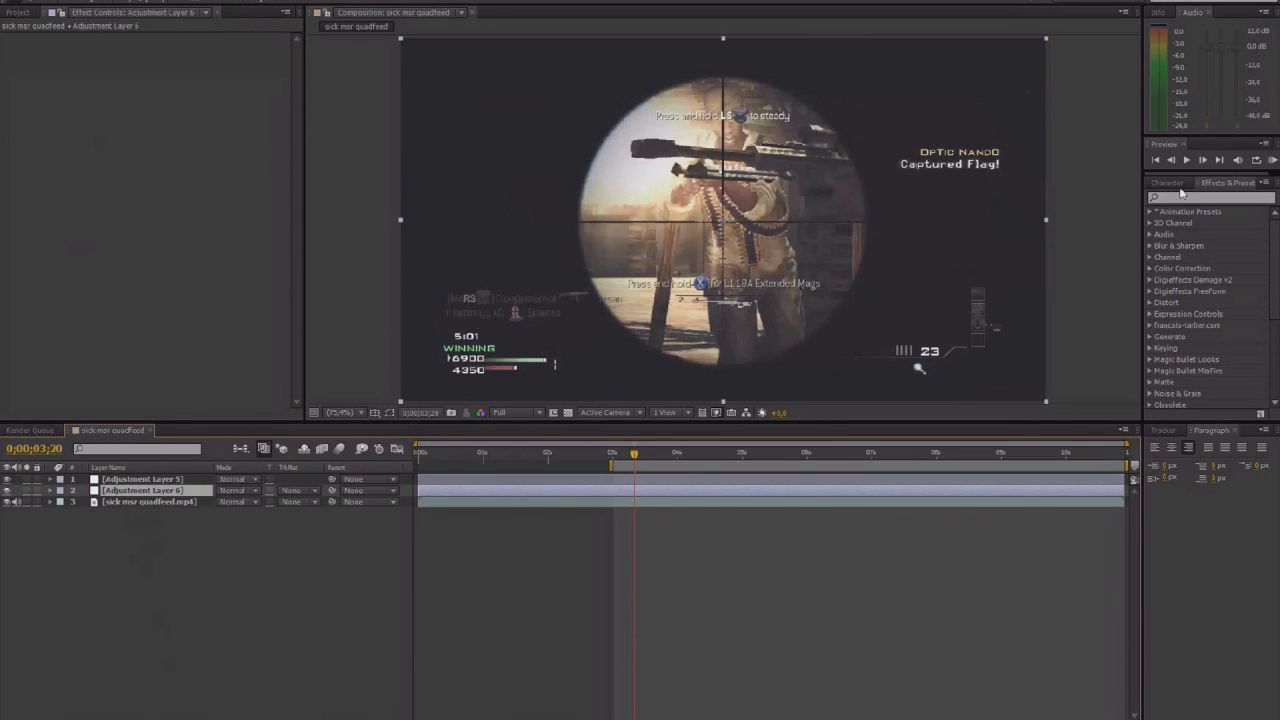
# - Apply a Color Correction > Curves effect to Adjustment Layer 6
pyautogui.click(140, 0)
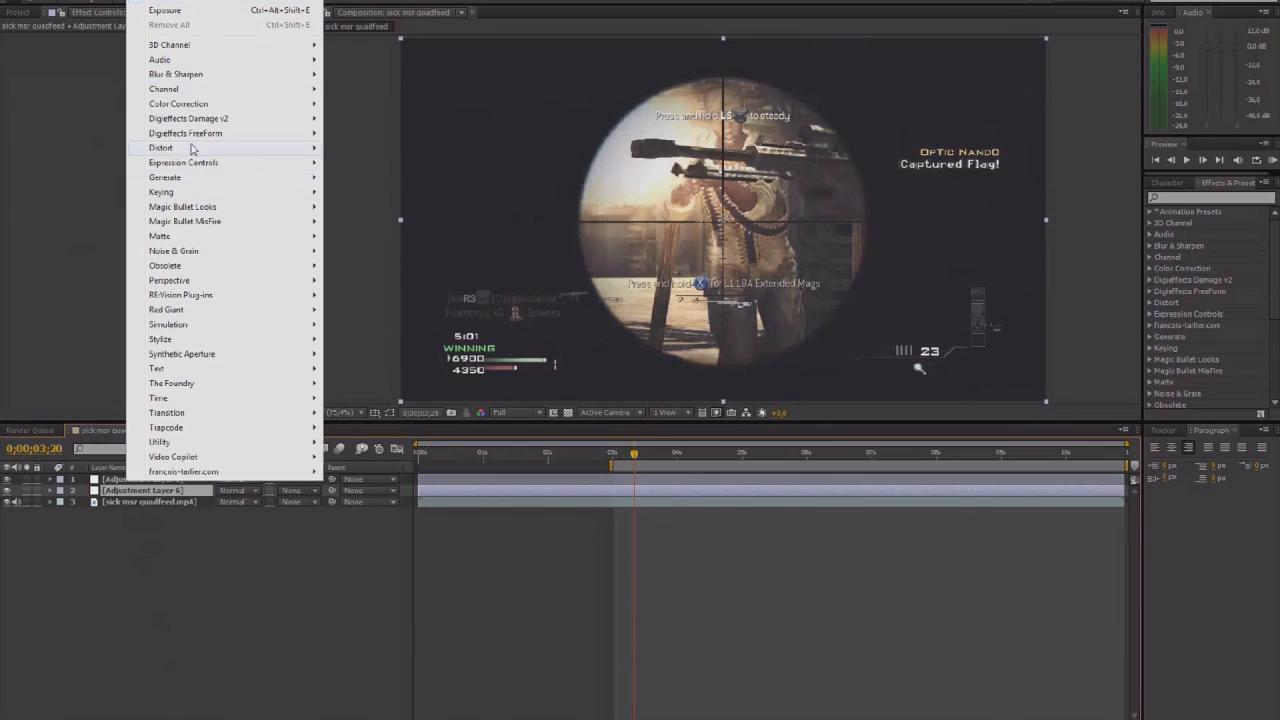
pyautogui.moveTo(270, 104)
pyautogui.click(355, 339)
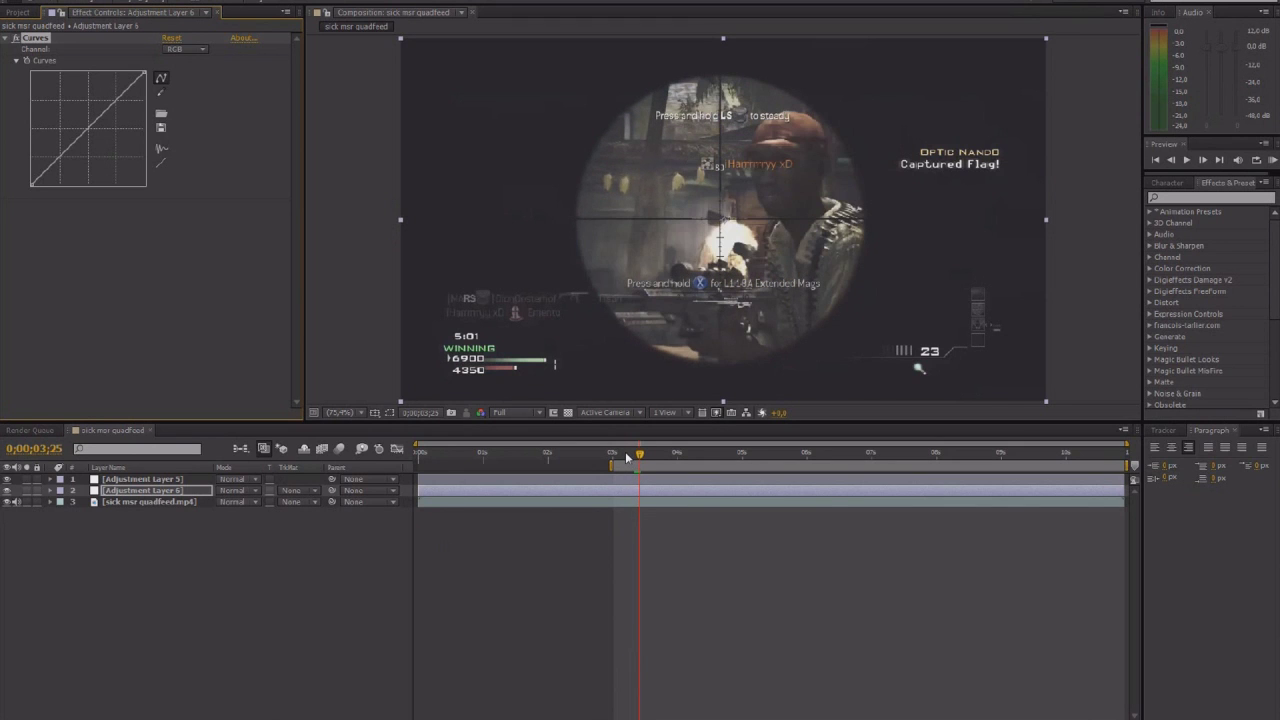
# - Preview the shot and bend the RGB curve into an S, raising highlights and lowering shadows
pyautogui.press('pageup')
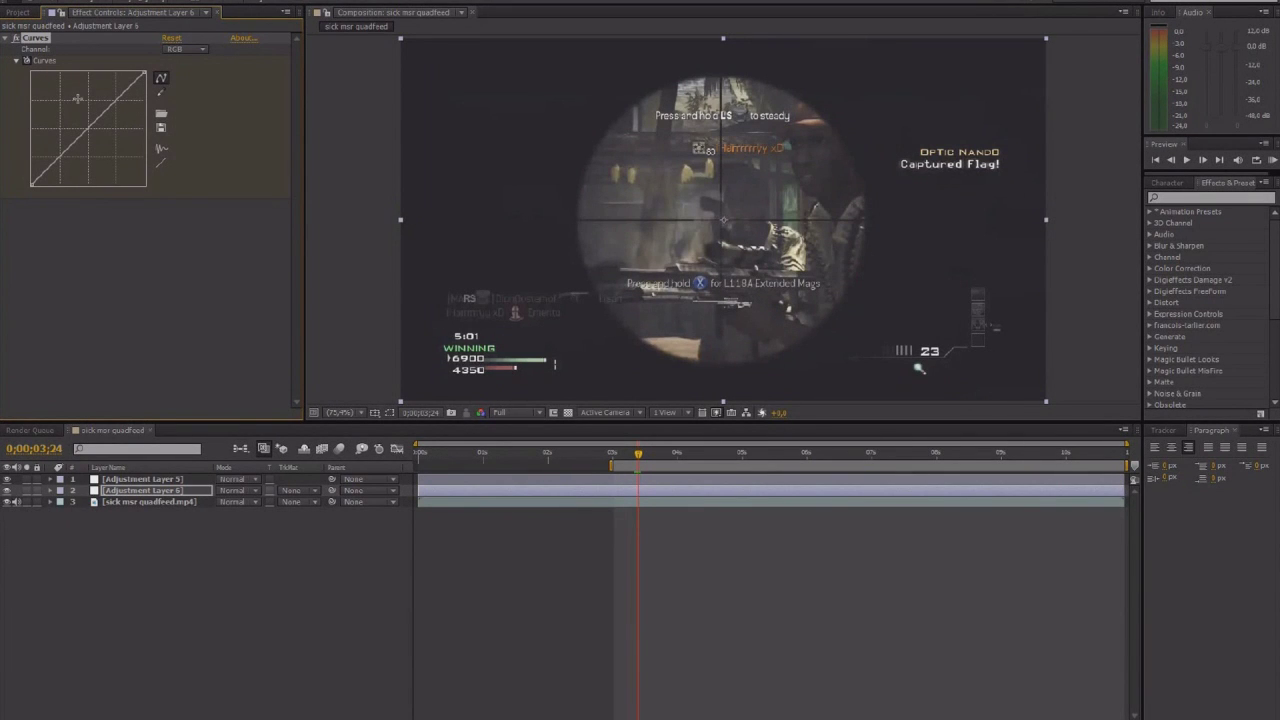
pyautogui.press('space')
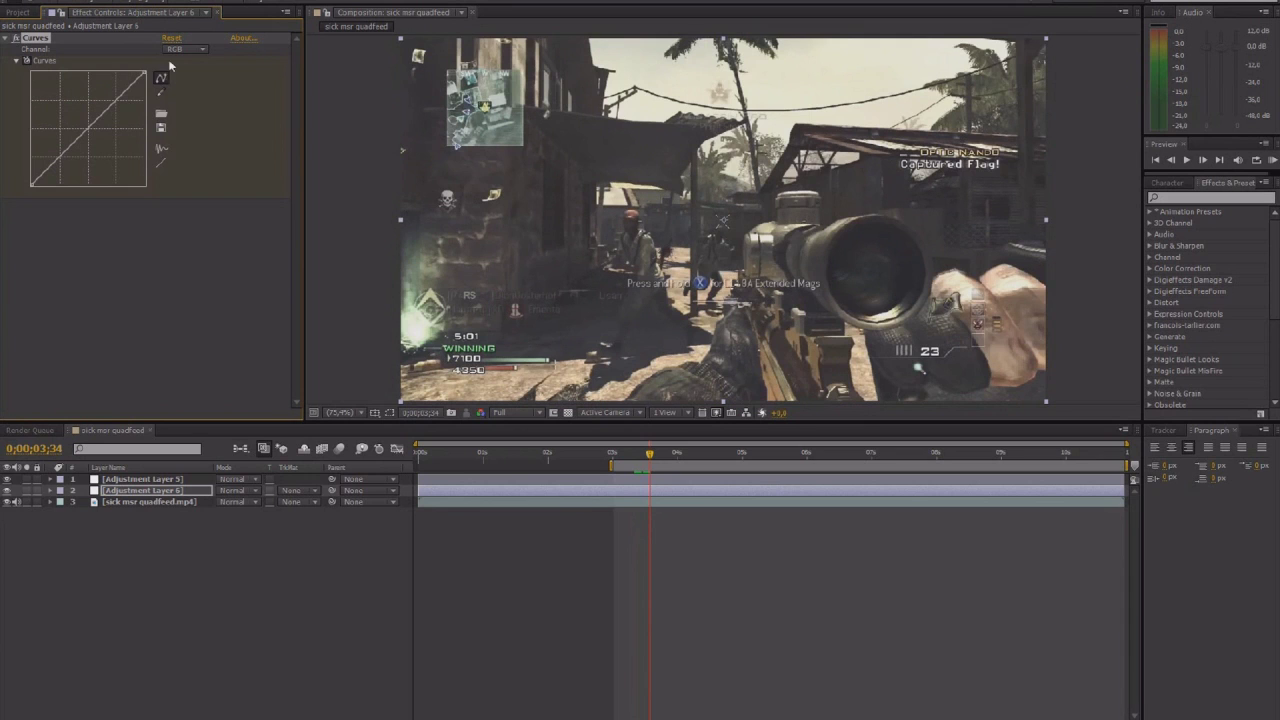
pyautogui.moveTo(90, 128); pyautogui.dragTo(85, 128)
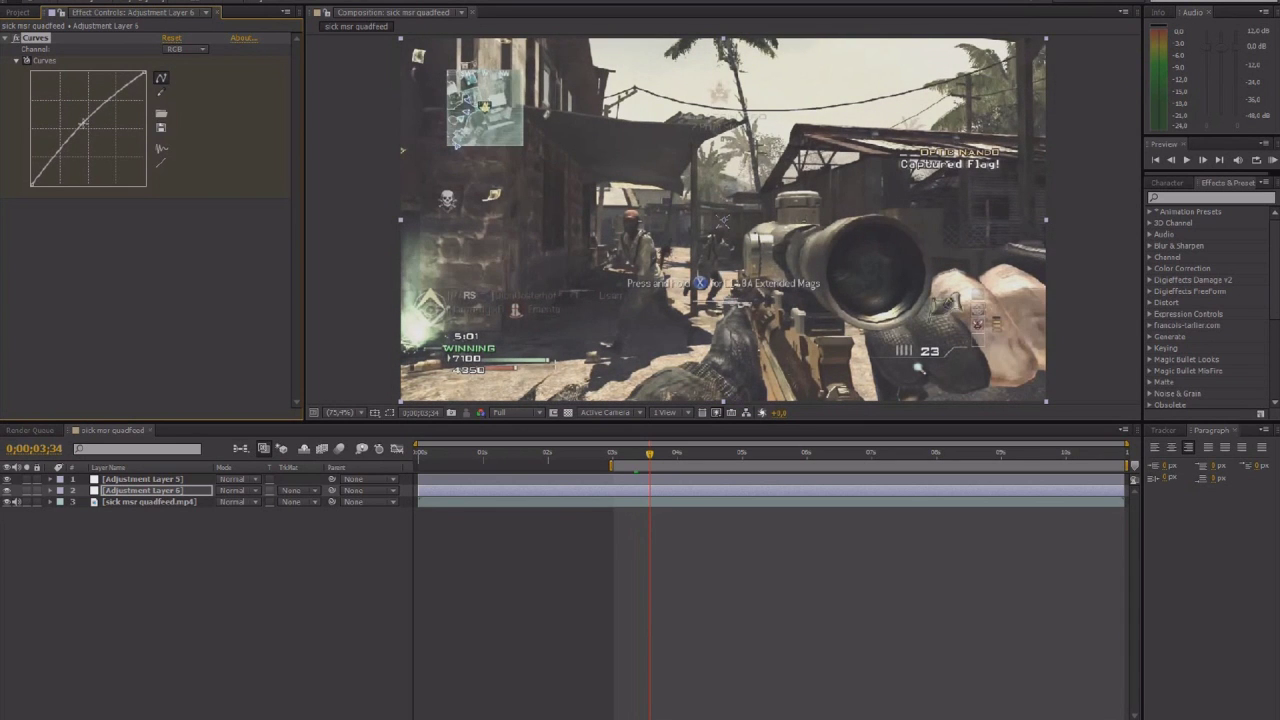
pyautogui.moveTo(98, 114); pyautogui.dragTo(103, 108)
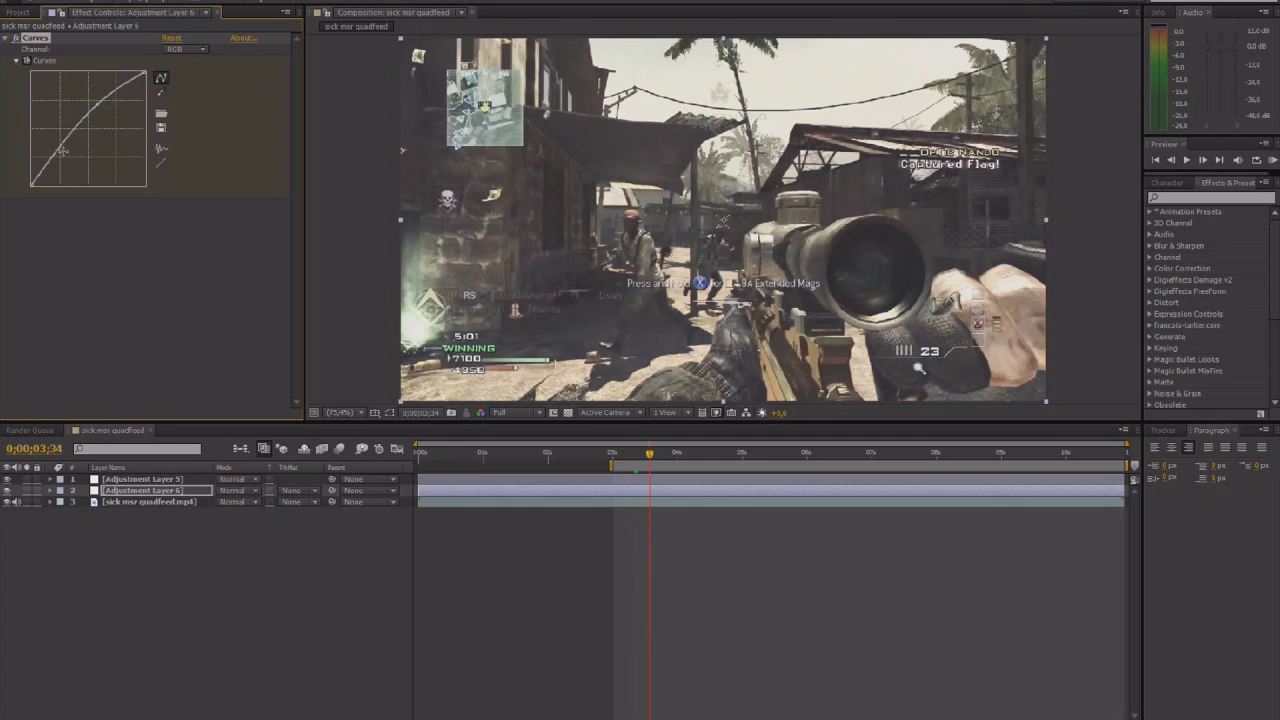
pyautogui.moveTo(62, 150); pyautogui.dragTo(63, 157)
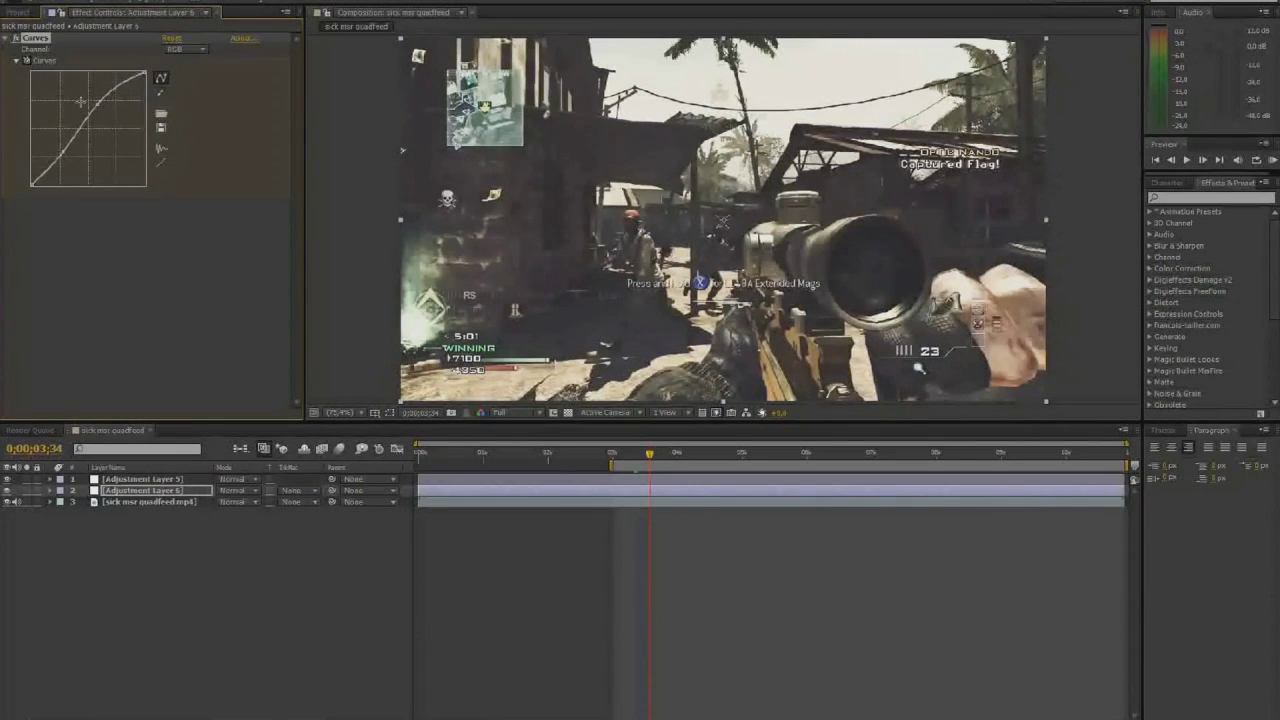
# - Raise the Red and Green channel curves and lower the Blue curve for a warmer tone
pyautogui.click(188, 47)
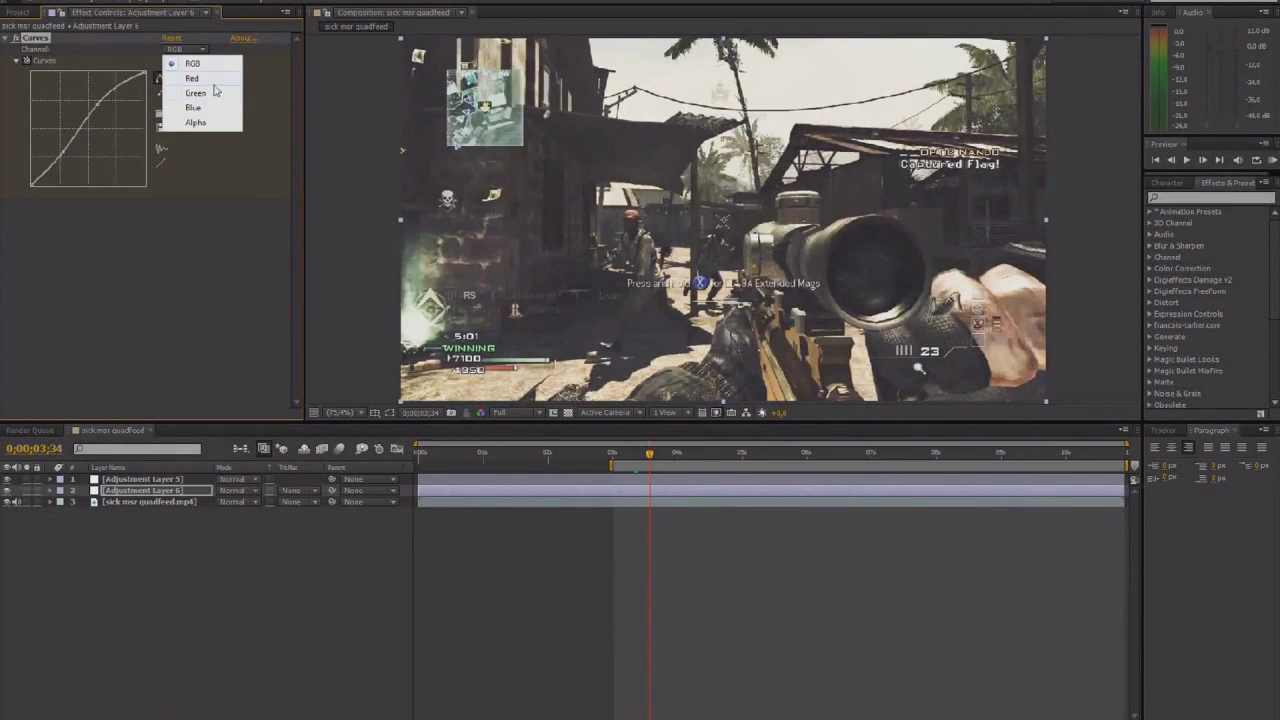
pyautogui.click(208, 80)
pyautogui.moveTo(111, 106); pyautogui.dragTo(114, 106)
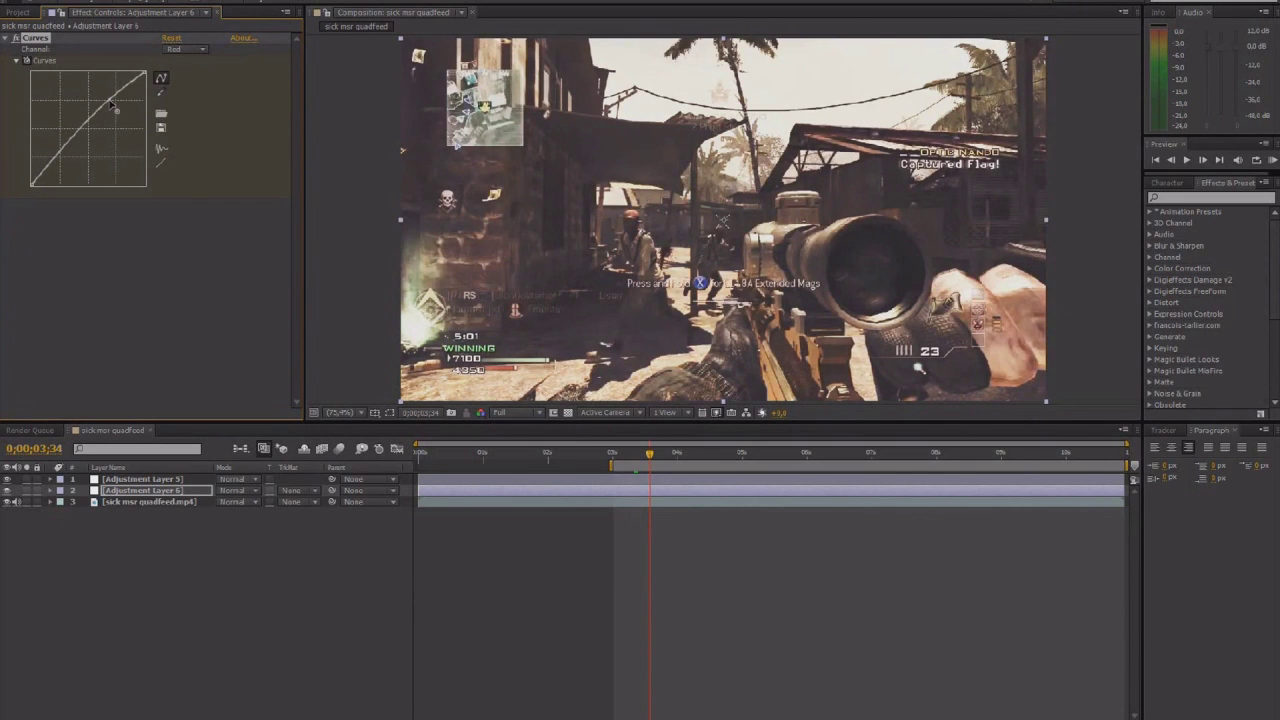
pyautogui.click(179, 48)
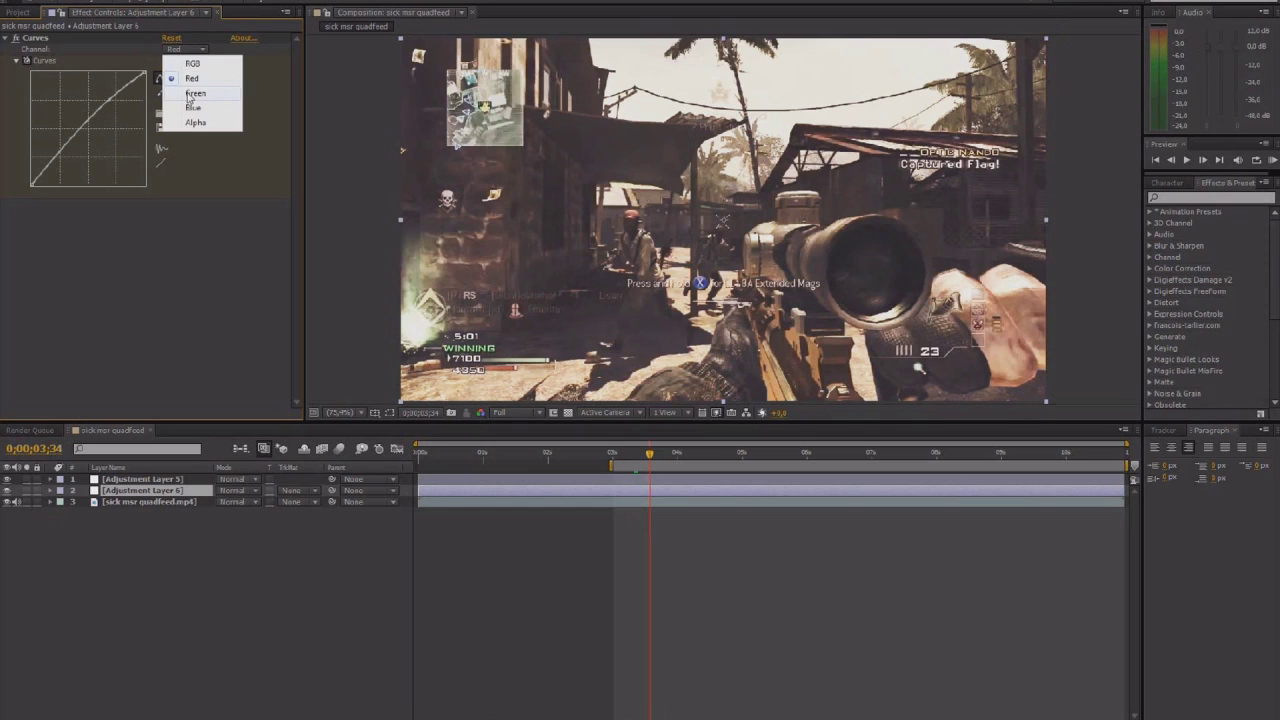
pyautogui.click(194, 106)
pyautogui.moveTo(105, 126)
pyautogui.mouseDown()
pyautogui.moveTo(100, 138)
pyautogui.moveTo(89, 120)
pyautogui.mouseUp()
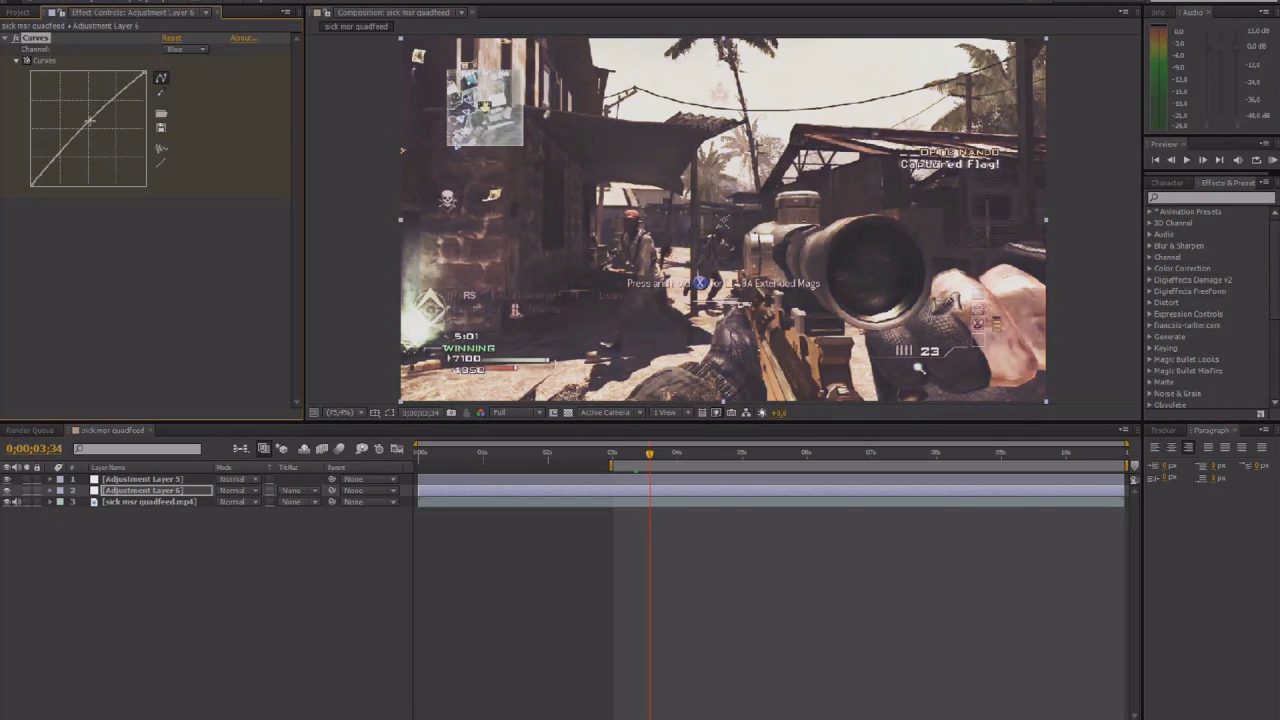
pyautogui.click(185, 48)
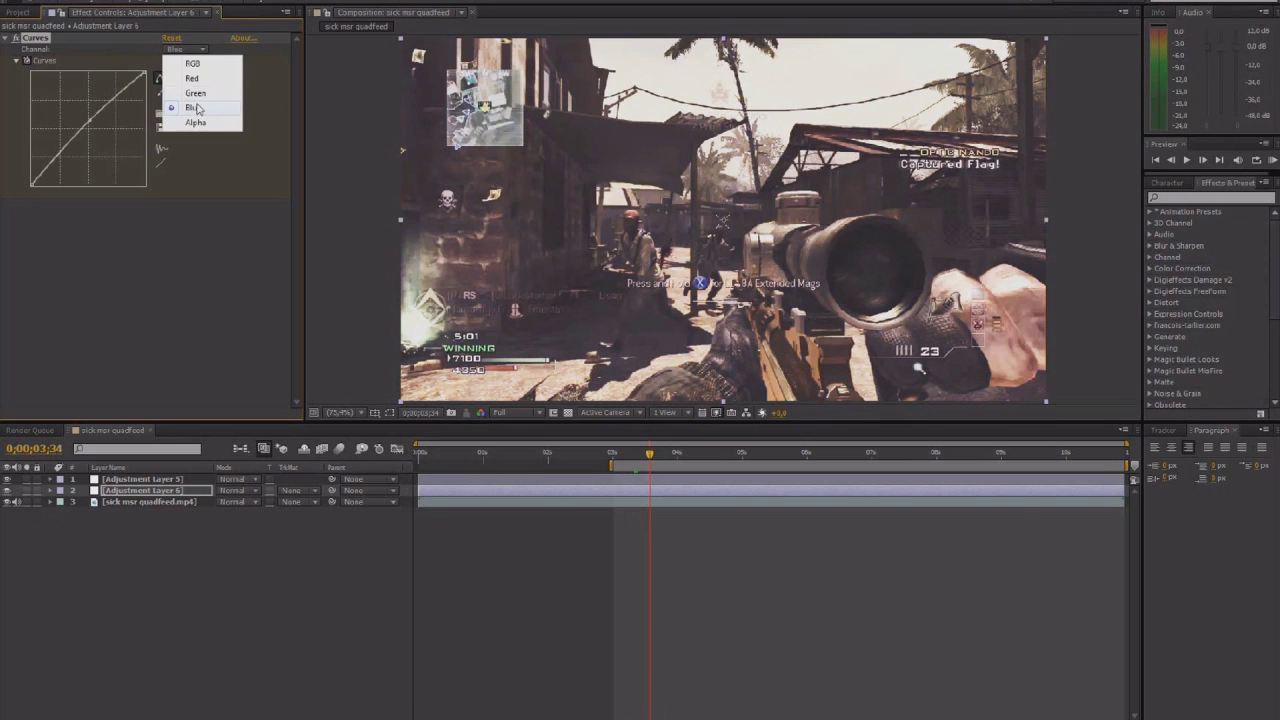
pyautogui.click(199, 93)
pyautogui.moveTo(72, 150)
pyautogui.mouseDown()
pyautogui.moveTo(77, 160)
pyautogui.moveTo(72, 148)
pyautogui.mouseUp()
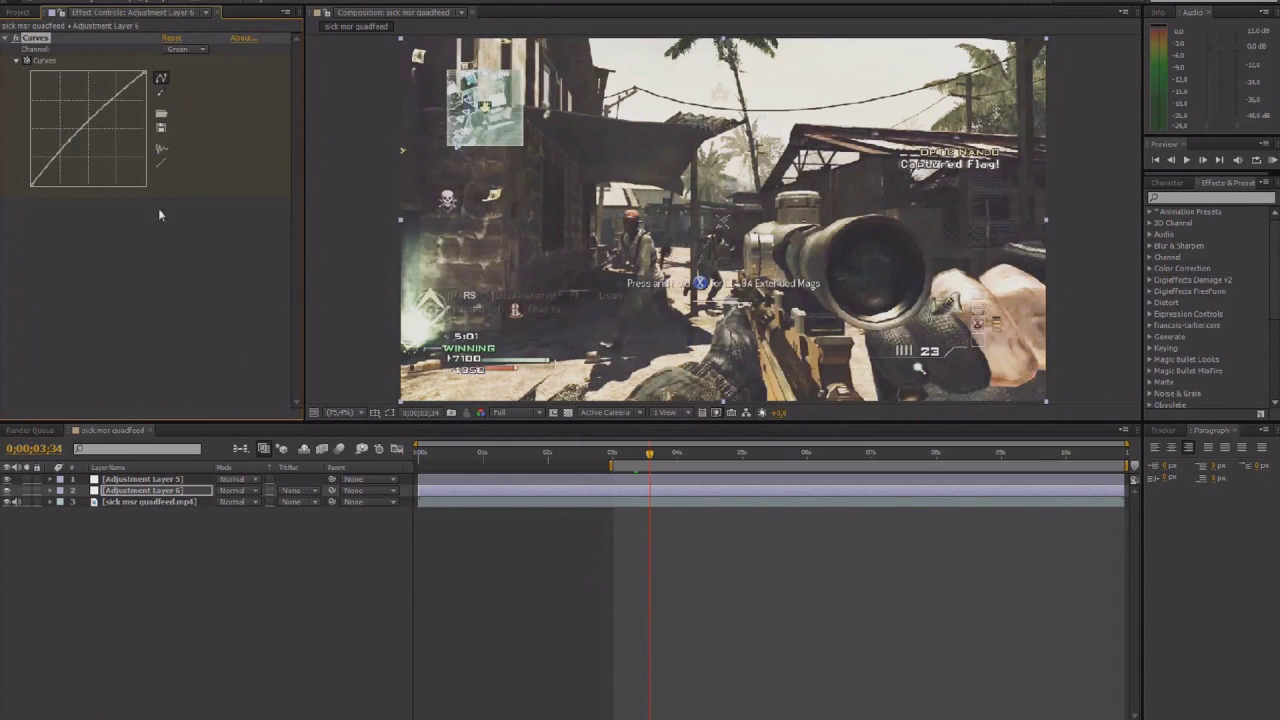
# - Steepen the combined RGB S-curve and reveal Adjustment Layer 6's Curves keyframes
pyautogui.click(190, 52)
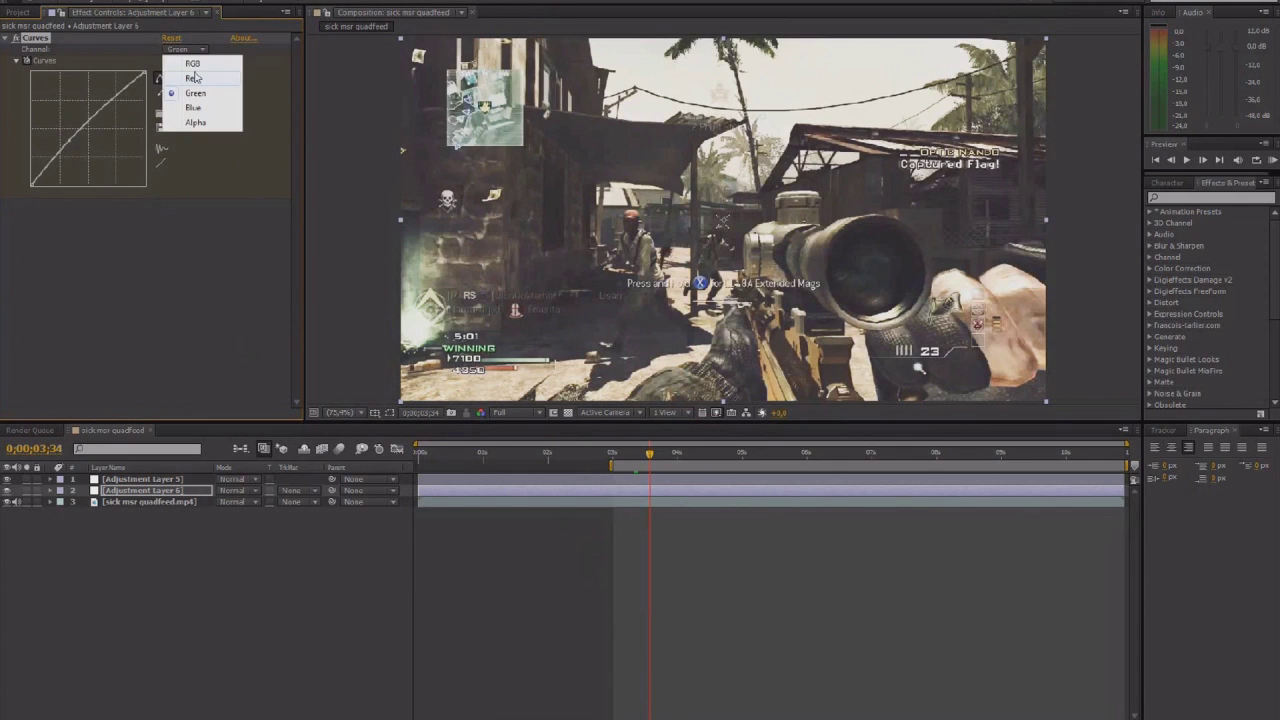
pyautogui.click(190, 58)
pyautogui.moveTo(97, 107); pyautogui.dragTo(95, 103)
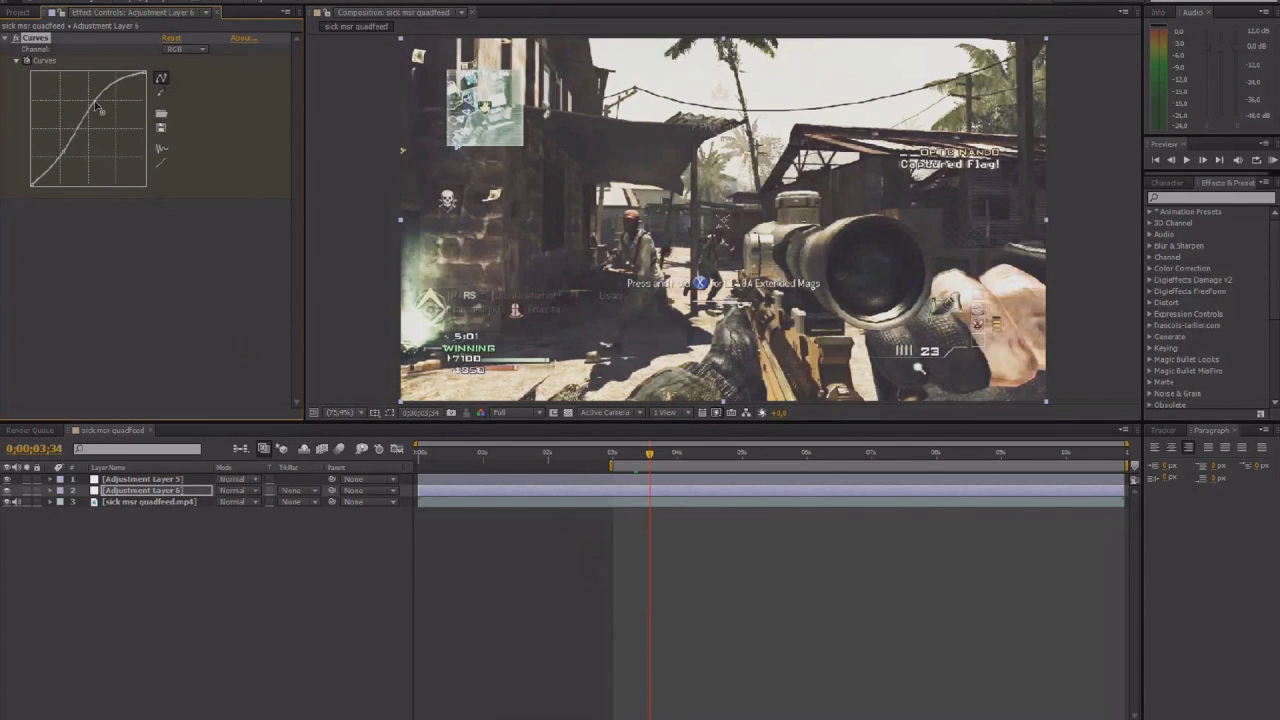
pyautogui.moveTo(60, 155); pyautogui.dragTo(66, 164)
pyautogui.press('u')
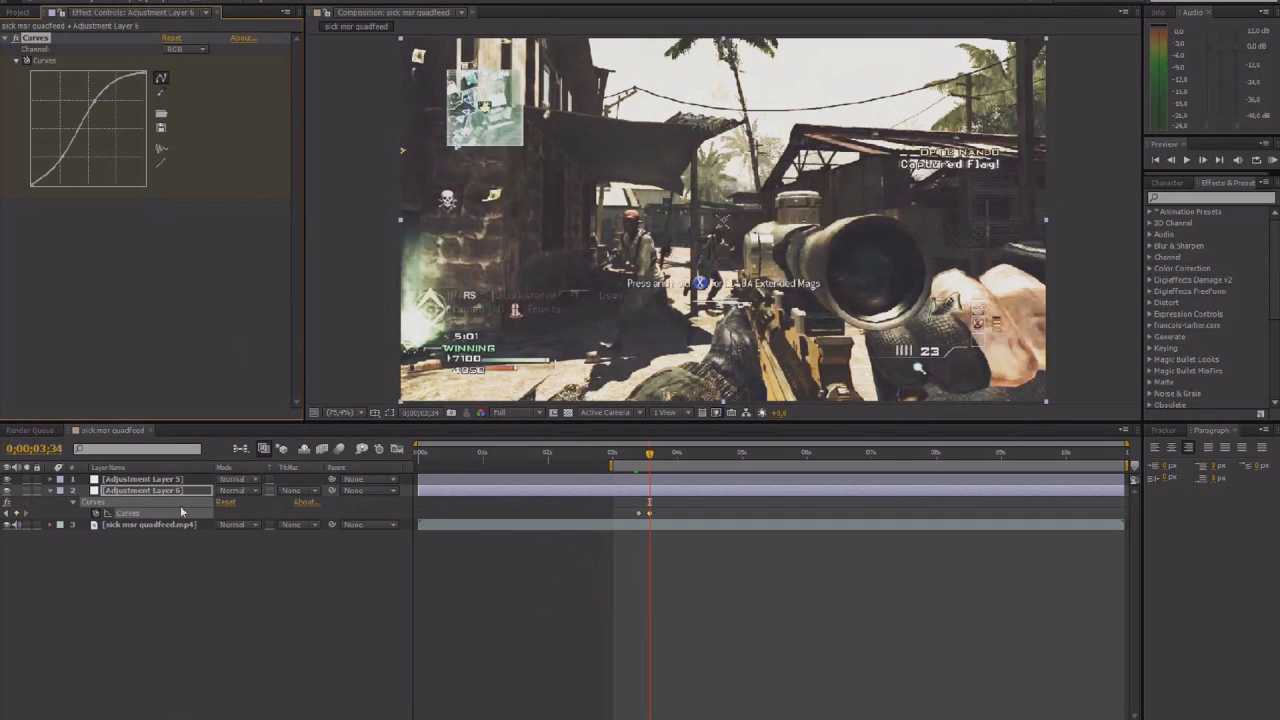
# - Reset the Curves keyframe to a straight neutral line and return to 0;00;03;33
pyautogui.click(639, 514)
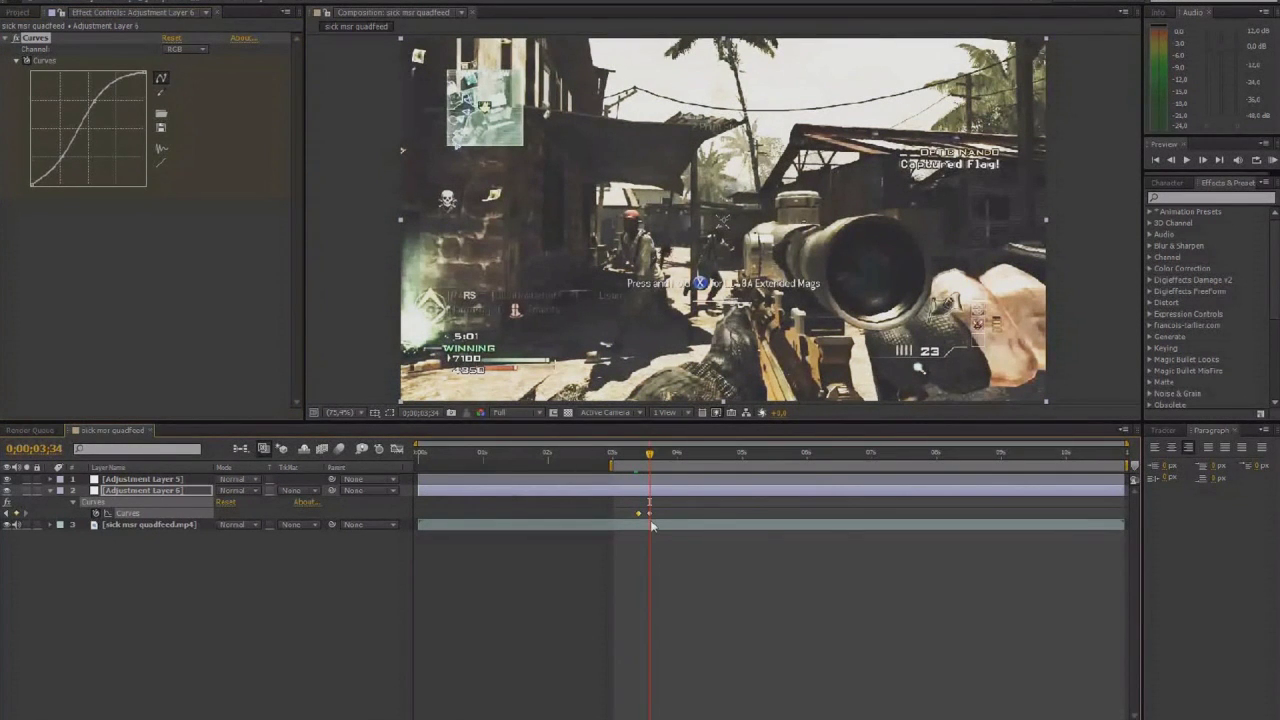
pyautogui.press('space')
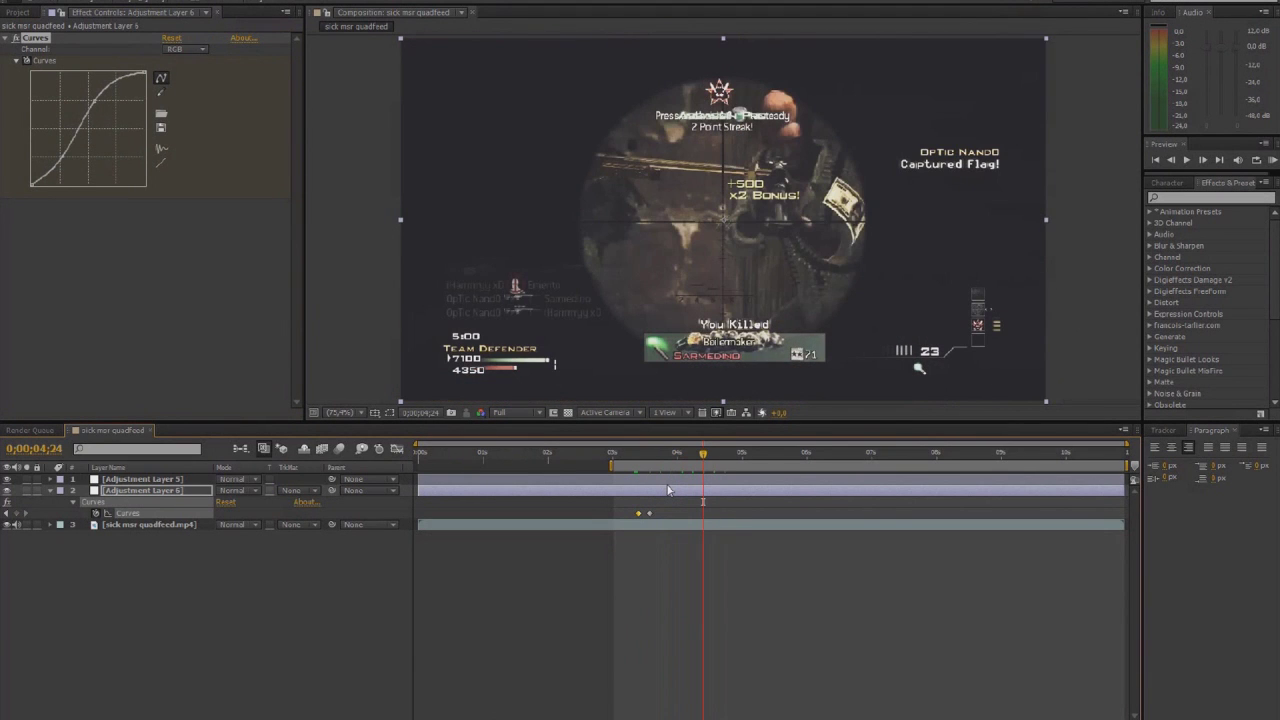
pyautogui.moveTo(651, 456); pyautogui.dragTo(694, 453)
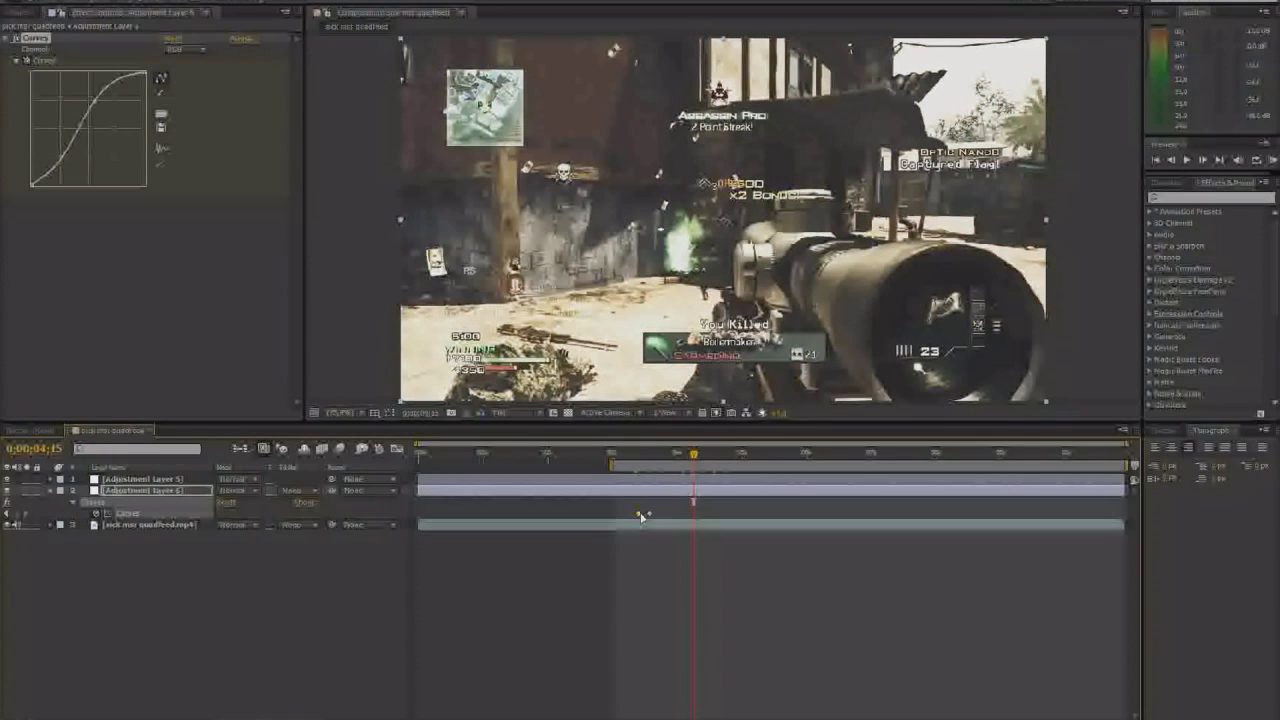
pyautogui.click(641, 516)
pyautogui.click(648, 455)
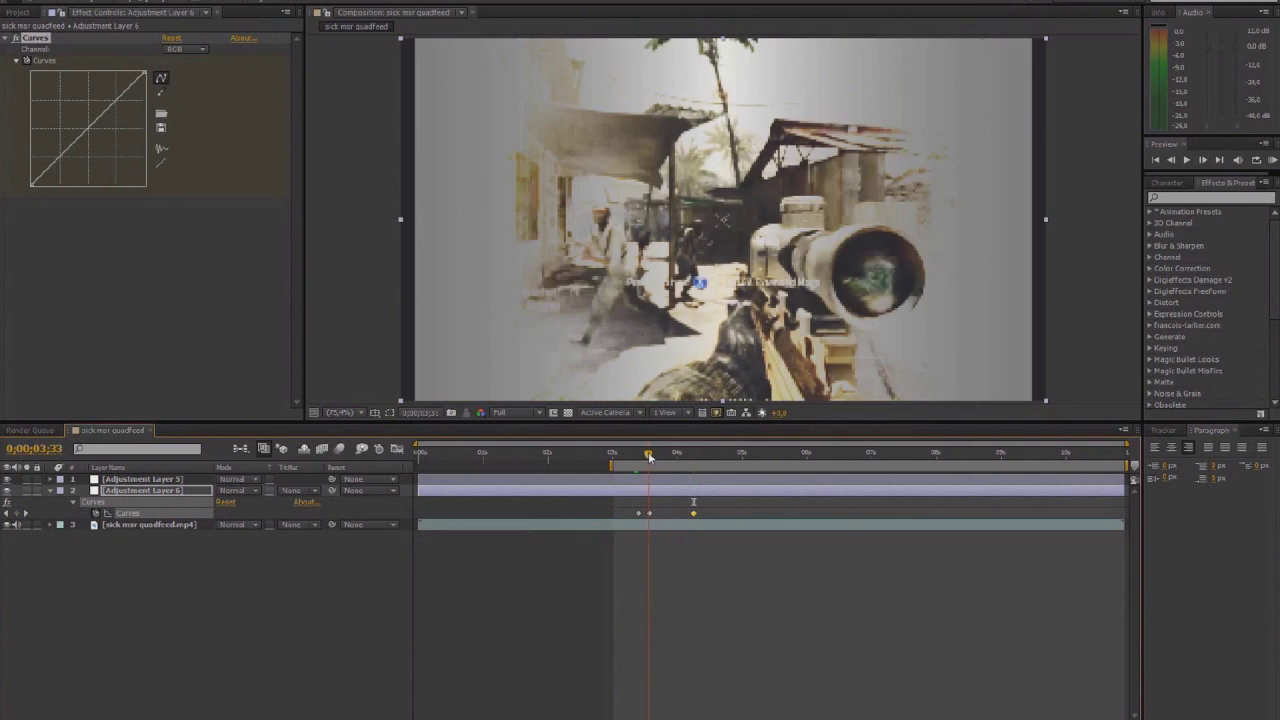
# - Move the work area start earlier and steepen the Curves at 0;00;03;33 for punchy contrast
pyautogui.moveTo(648, 455); pyautogui.dragTo(656, 455)
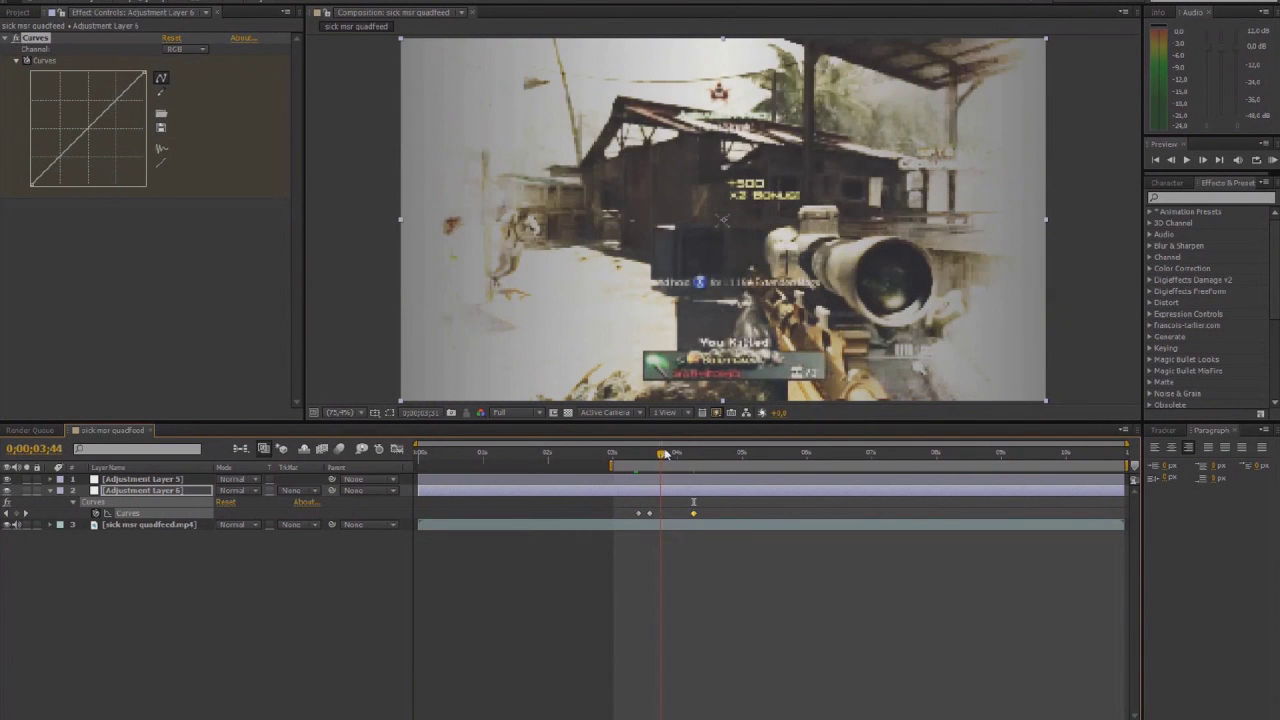
pyautogui.moveTo(664, 453); pyautogui.dragTo(671, 452)
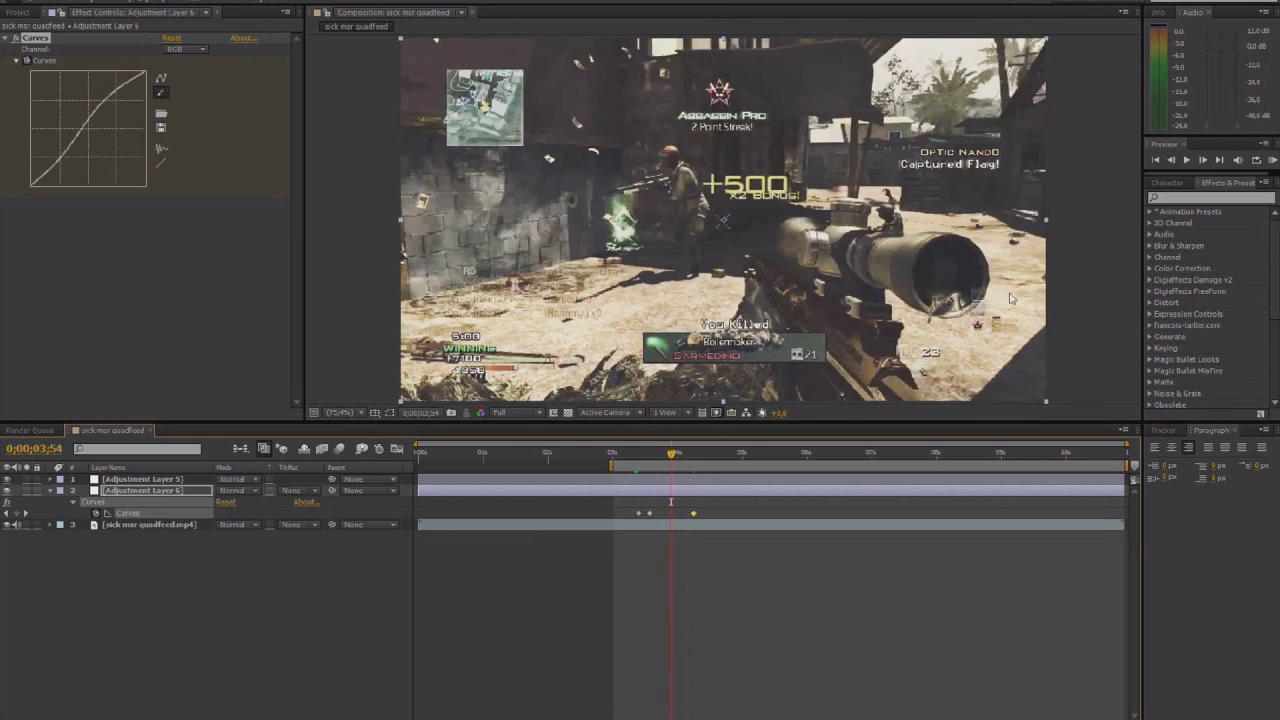
pyautogui.moveTo(612, 465); pyautogui.dragTo(603, 465)
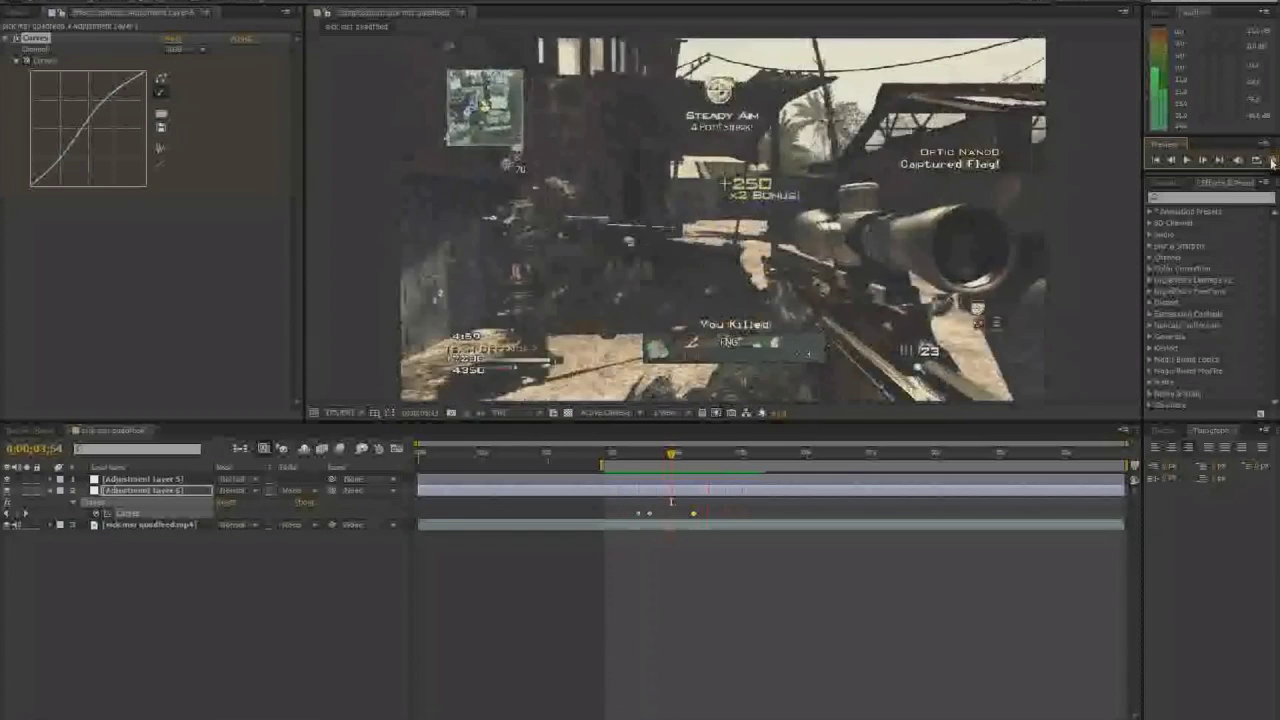
pyautogui.click(1273, 162)
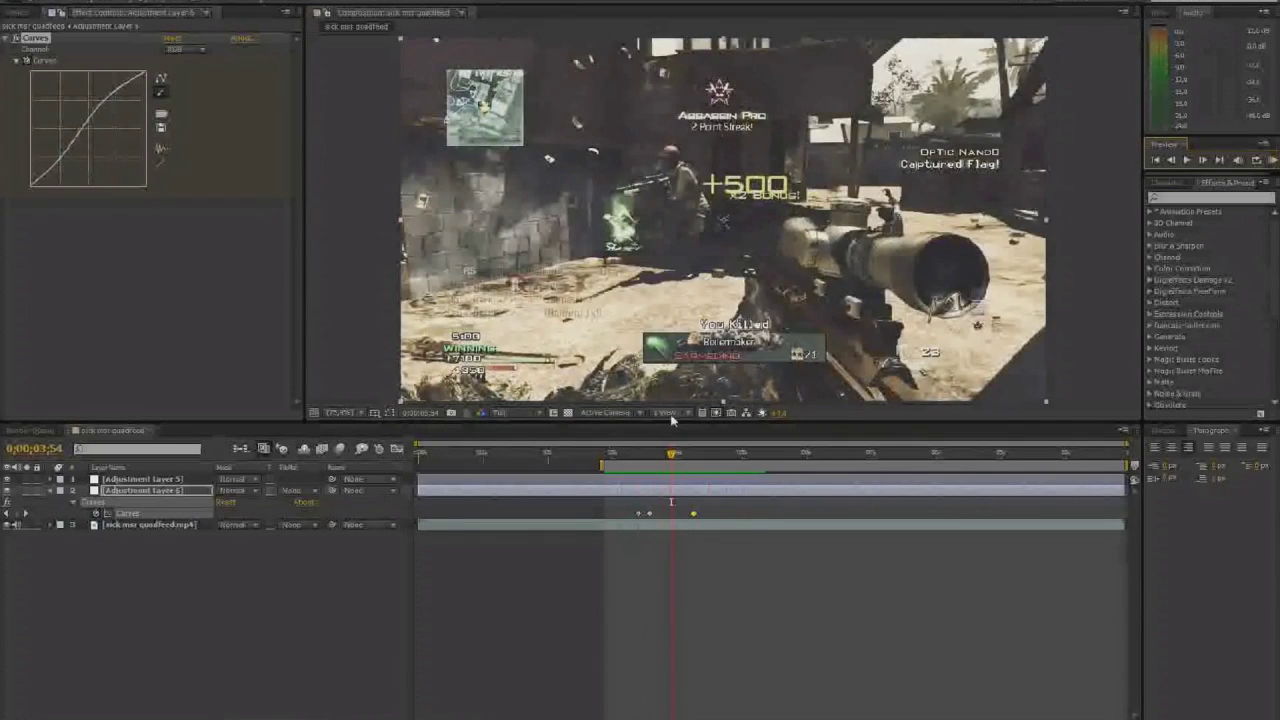
pyautogui.moveTo(644, 456); pyautogui.dragTo(650, 458)
pyautogui.moveTo(96, 84); pyautogui.dragTo(96, 100)
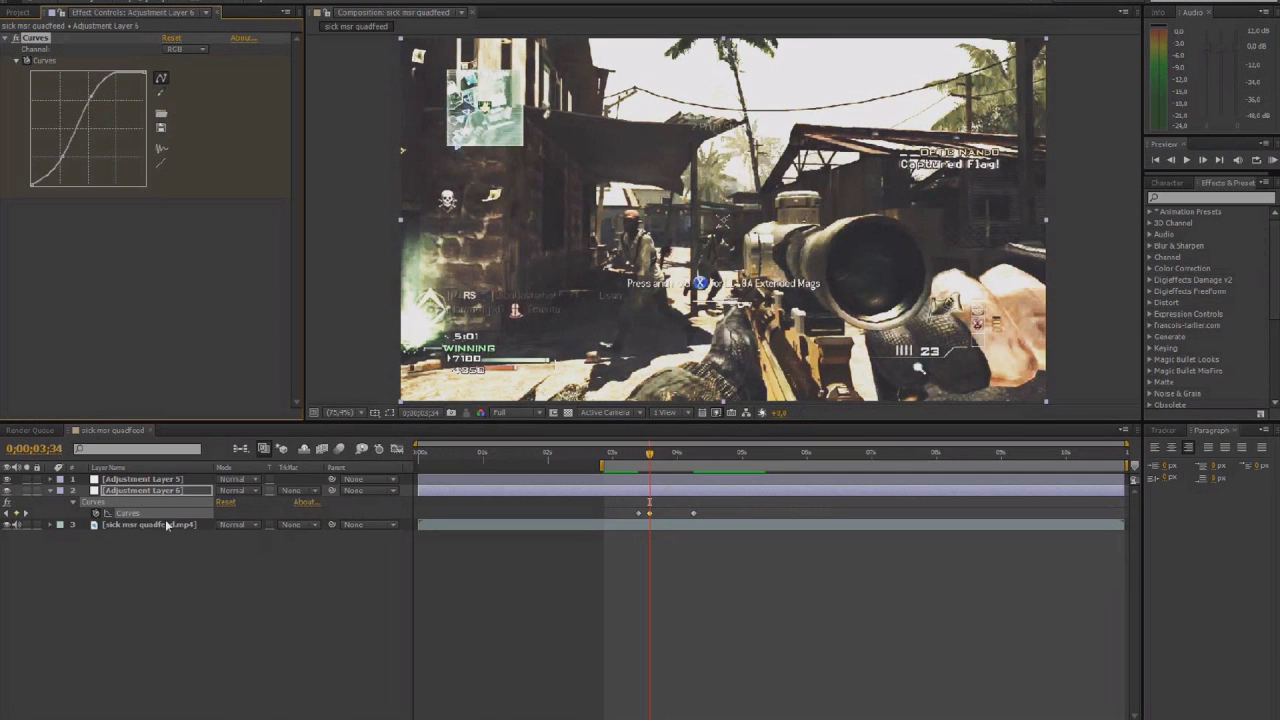
# - Swap the Curves effect for a default Exposure effect on Adjustment Layer 6
pyautogui.press('Delete')
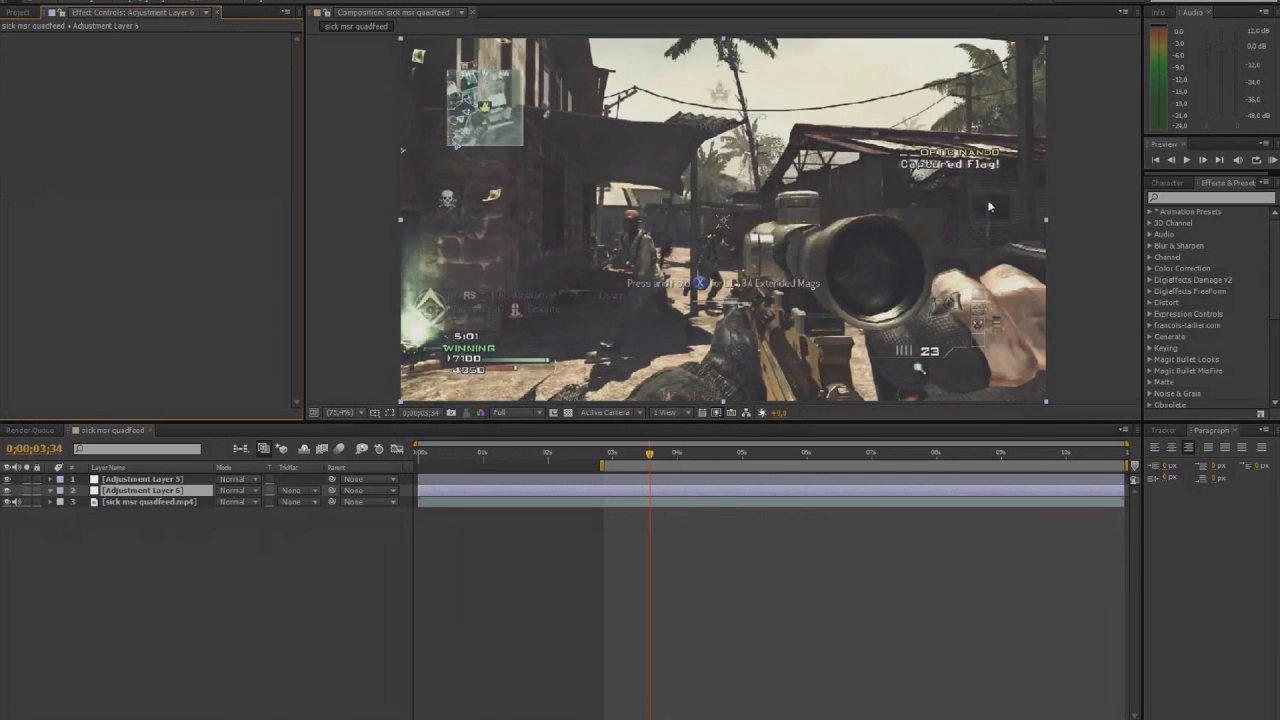
pyautogui.hotkey('alt', 't')
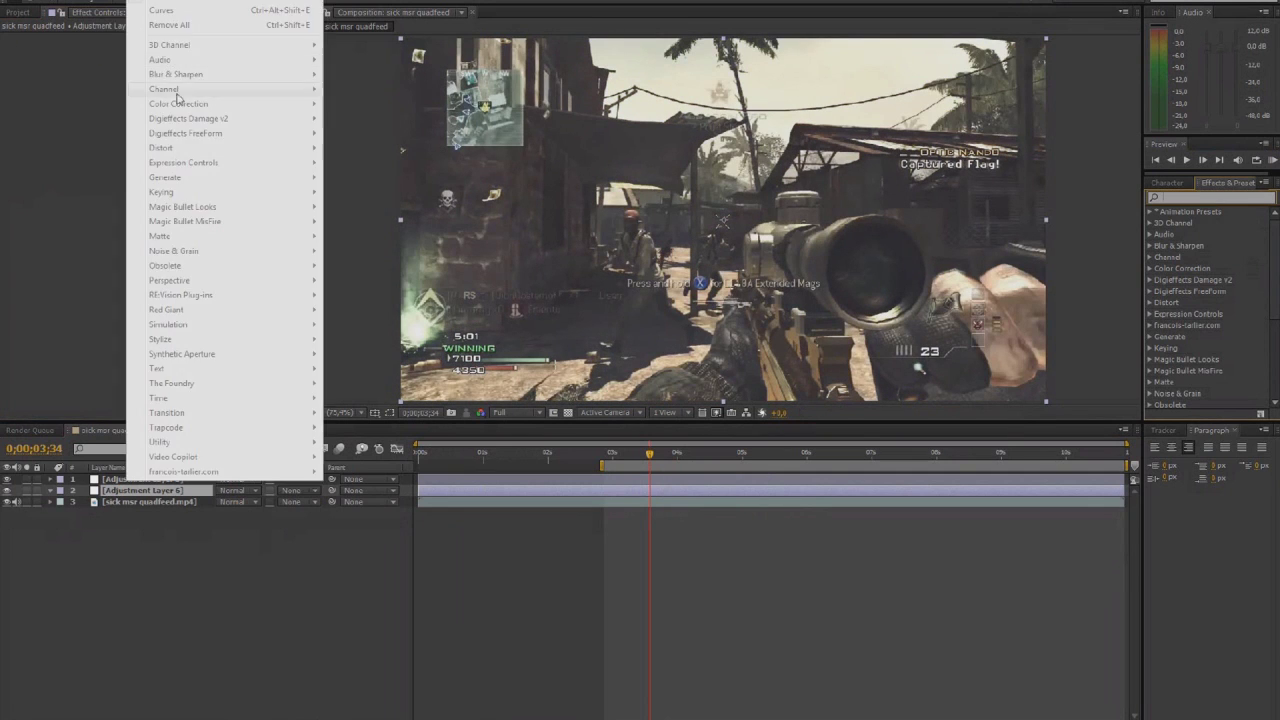
pyautogui.press('Escape')
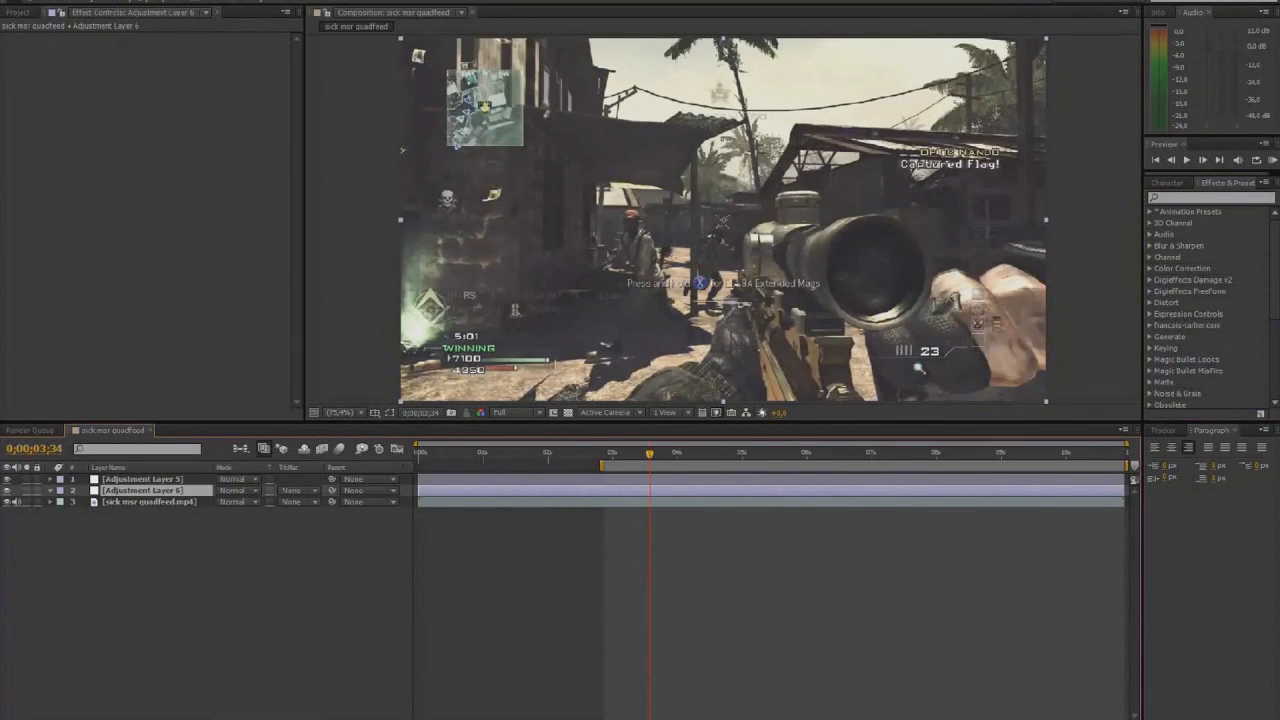
pyautogui.hotkey('alt', 't')
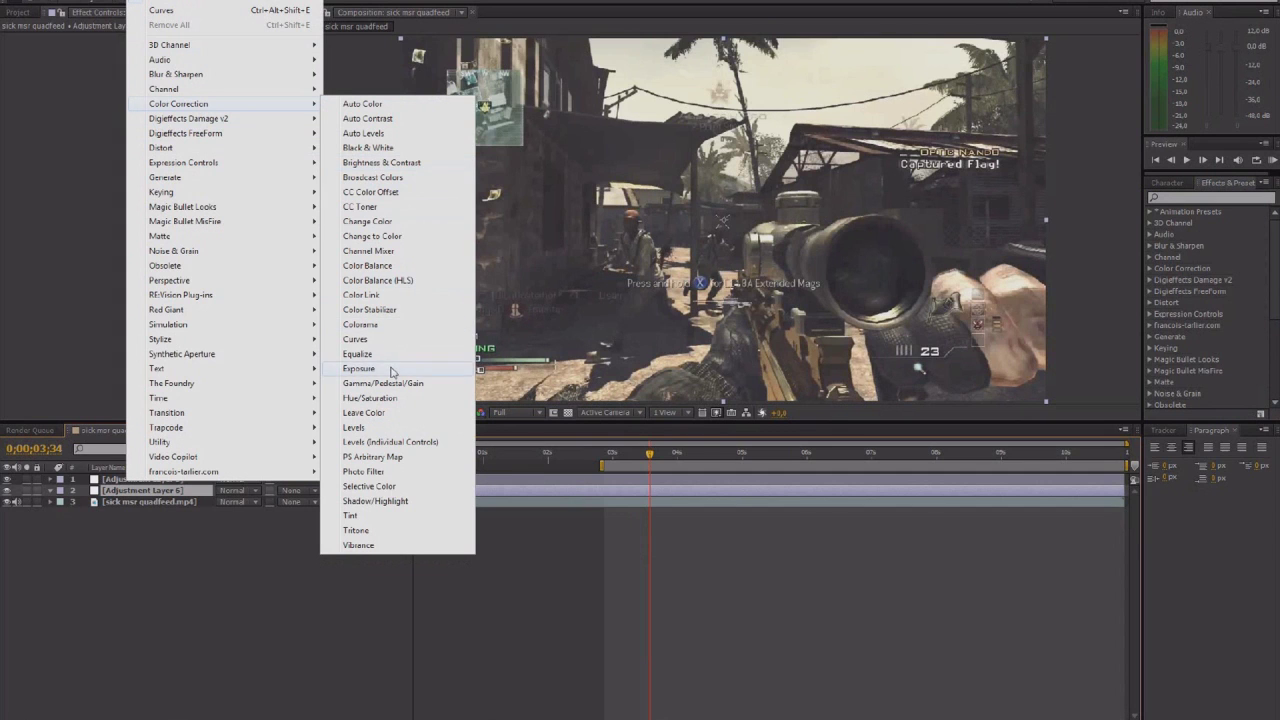
pyautogui.click(359, 368)
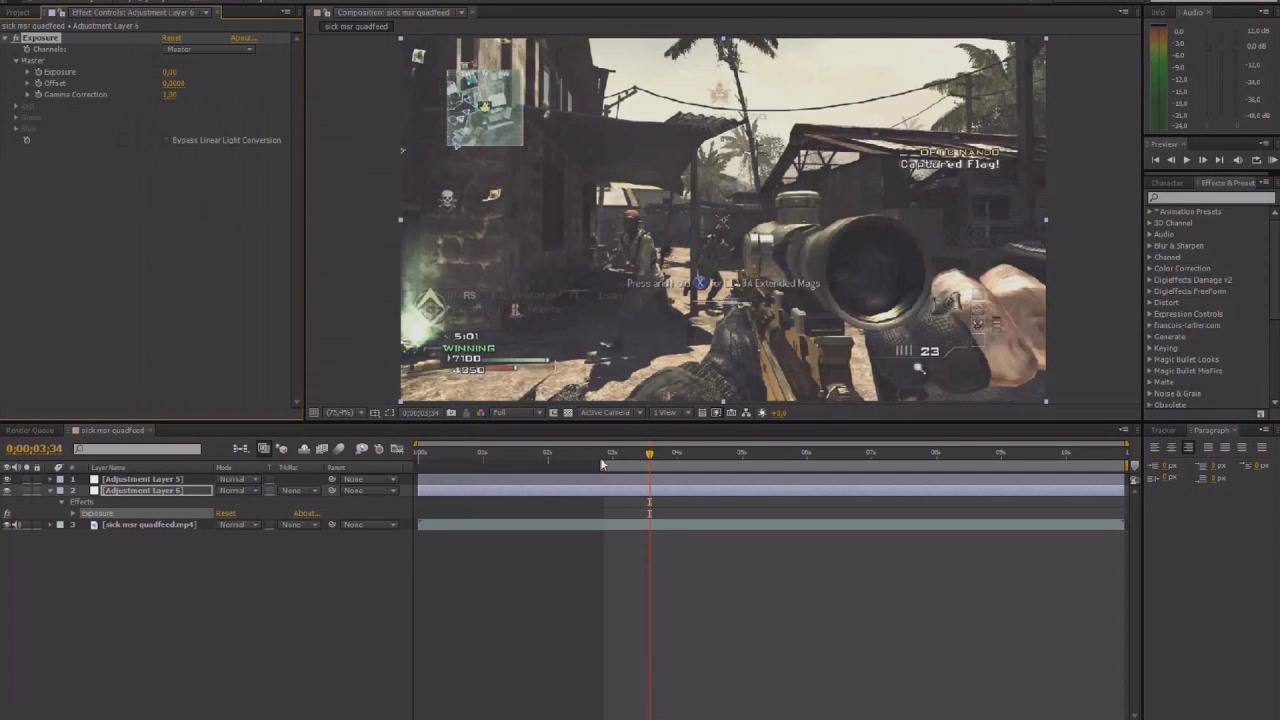
pyautogui.moveTo(606, 453); pyautogui.dragTo(641, 462)
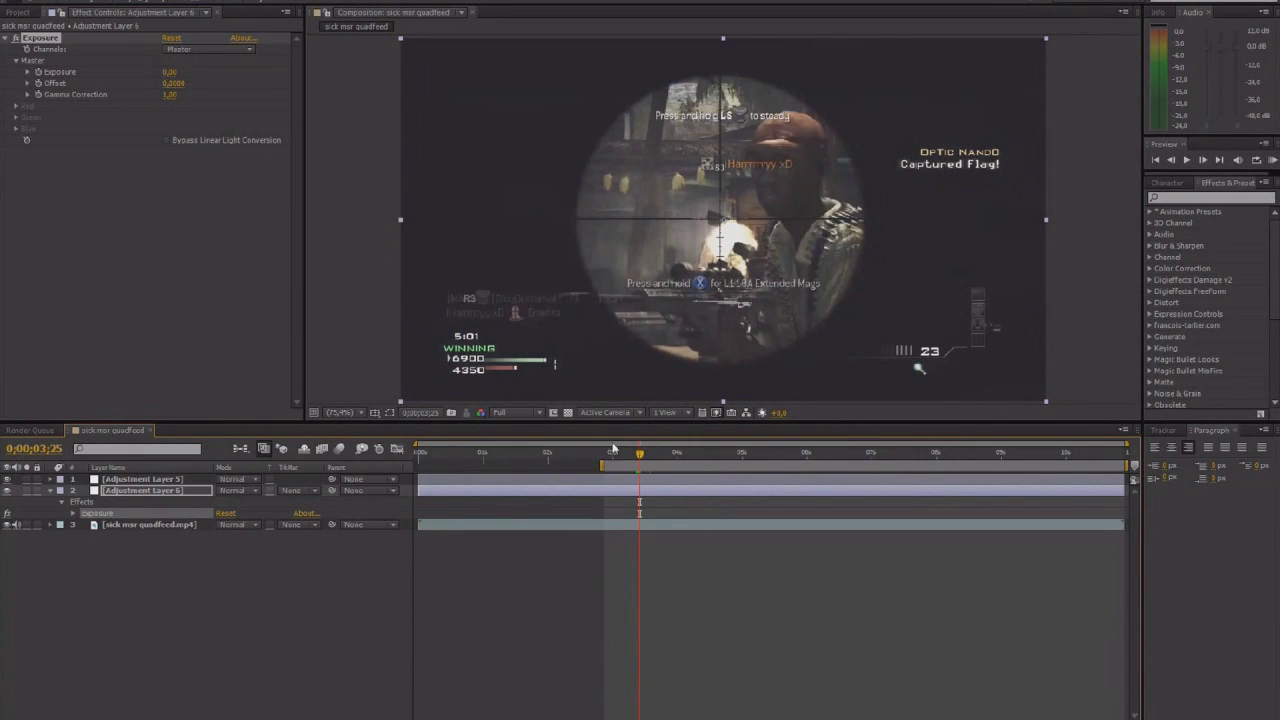
# - Add a marker and keyframe Exposure 1.78, Offset -0.04 and Gamma 0.61 for the flash
pyautogui.hotkey('shift', '1')
pyautogui.click(38, 83)
pyautogui.click(38, 94)
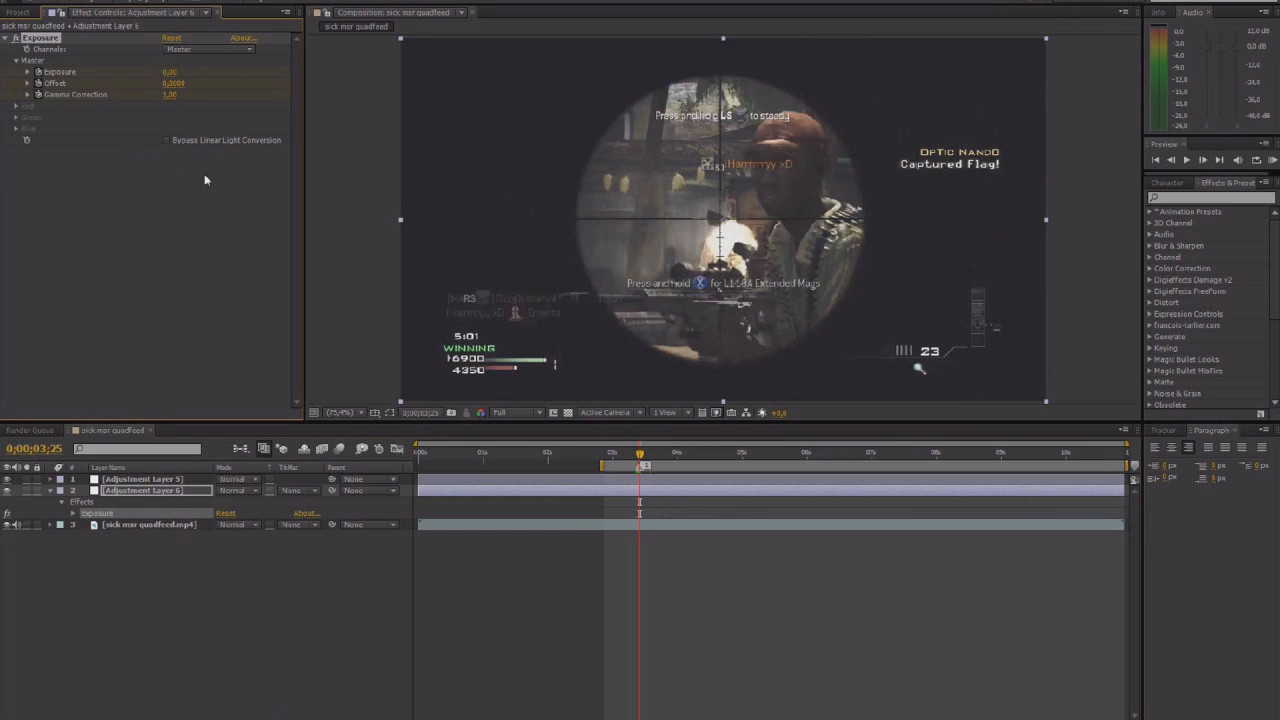
pyautogui.press('space')
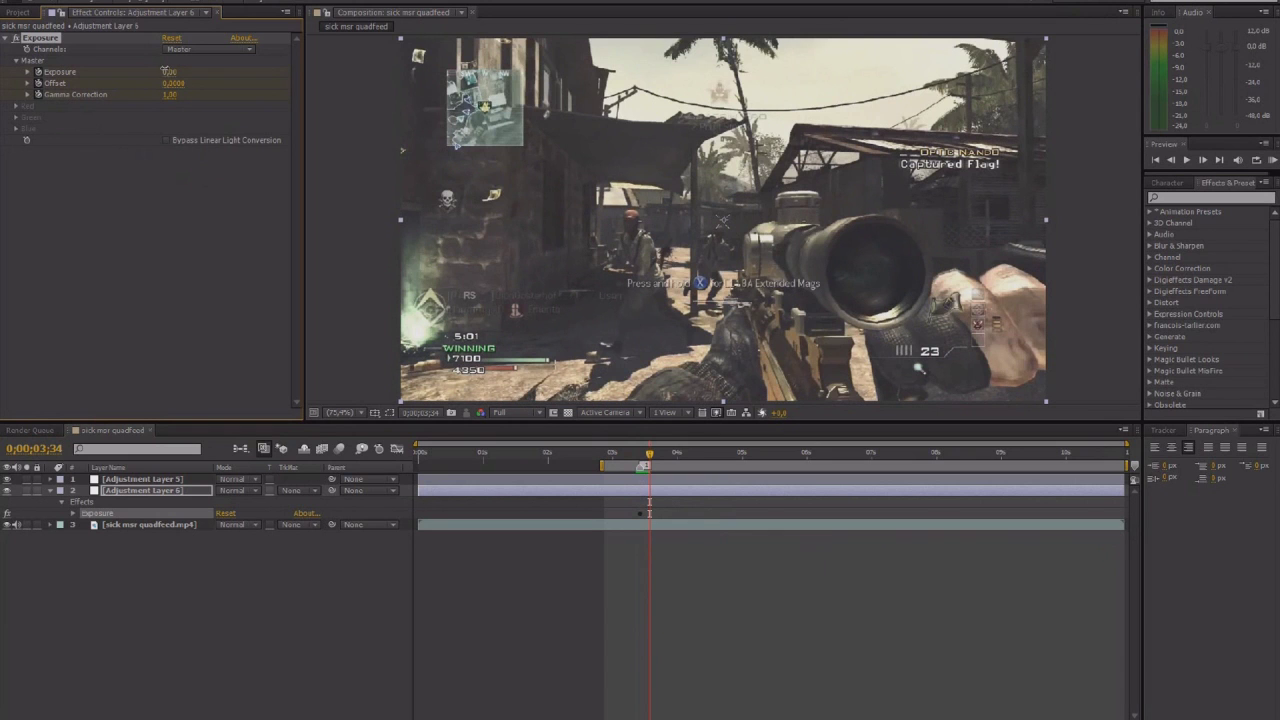
pyautogui.moveTo(174, 70); pyautogui.dragTo(268, 52)
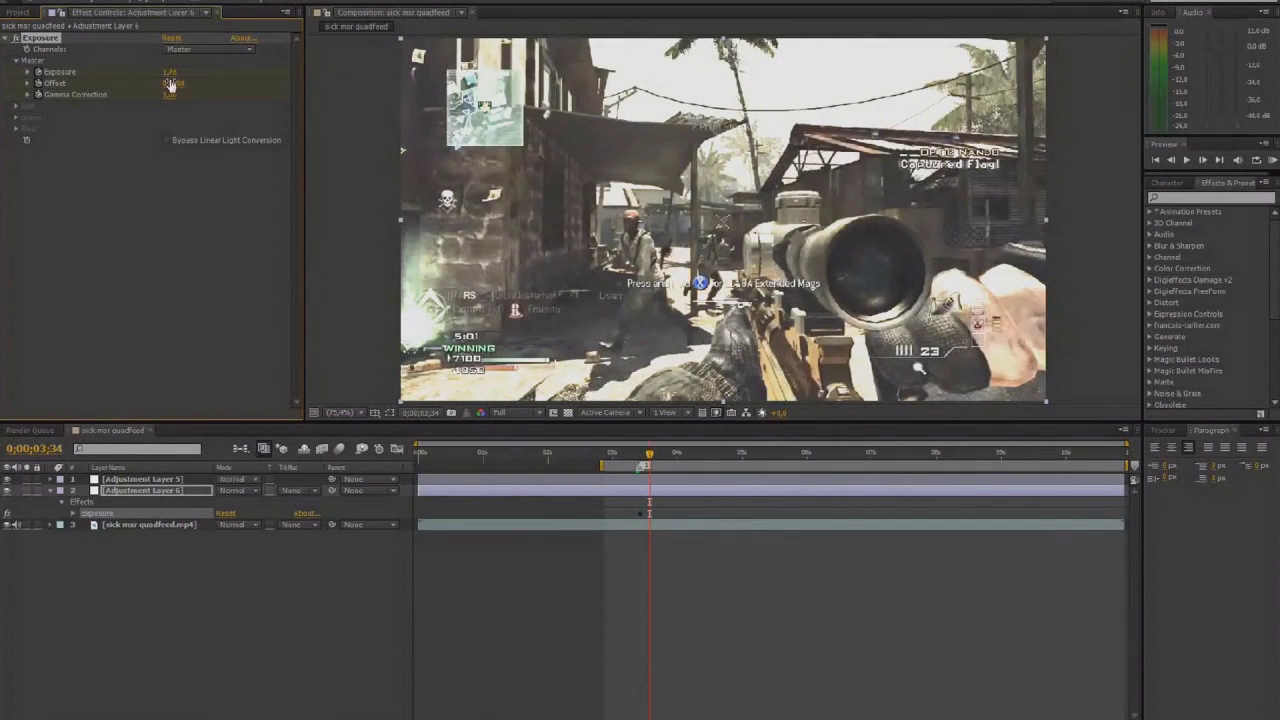
pyautogui.moveTo(170, 85); pyautogui.dragTo(145, 97)
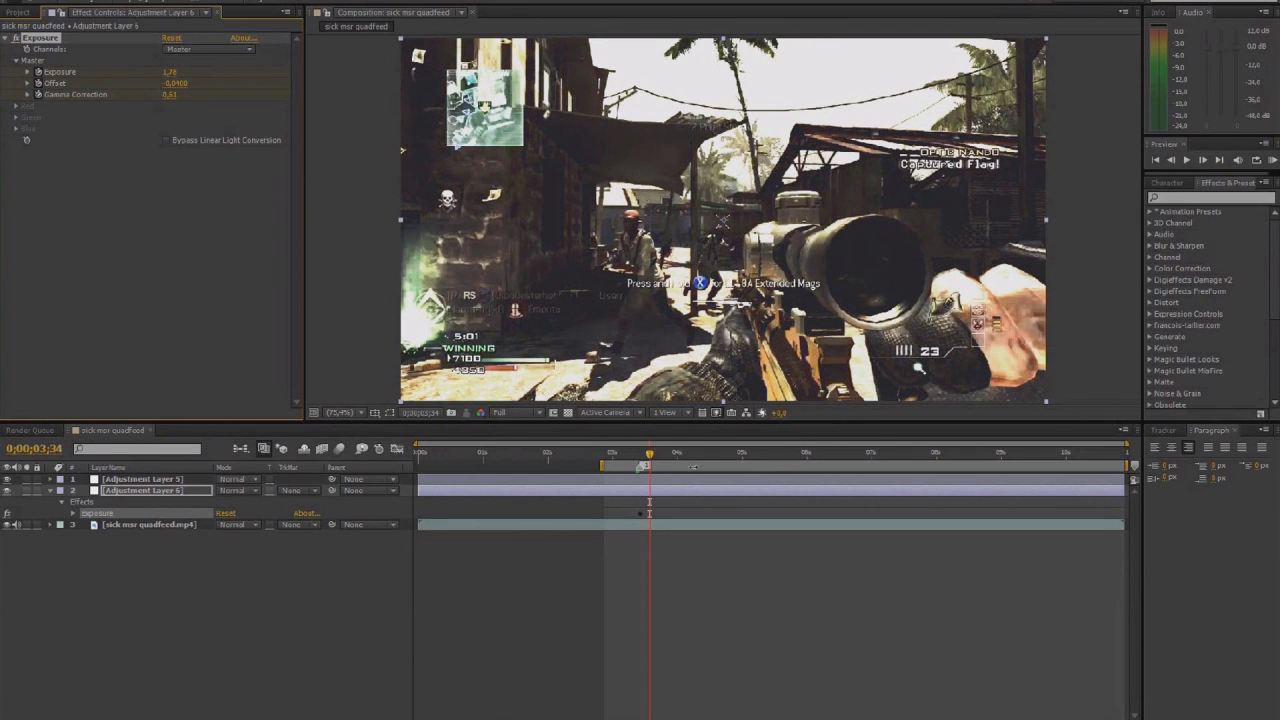
# - Copy the Exposure keyframes and paste neutral ones at 0;00;04:20
pyautogui.press('u')
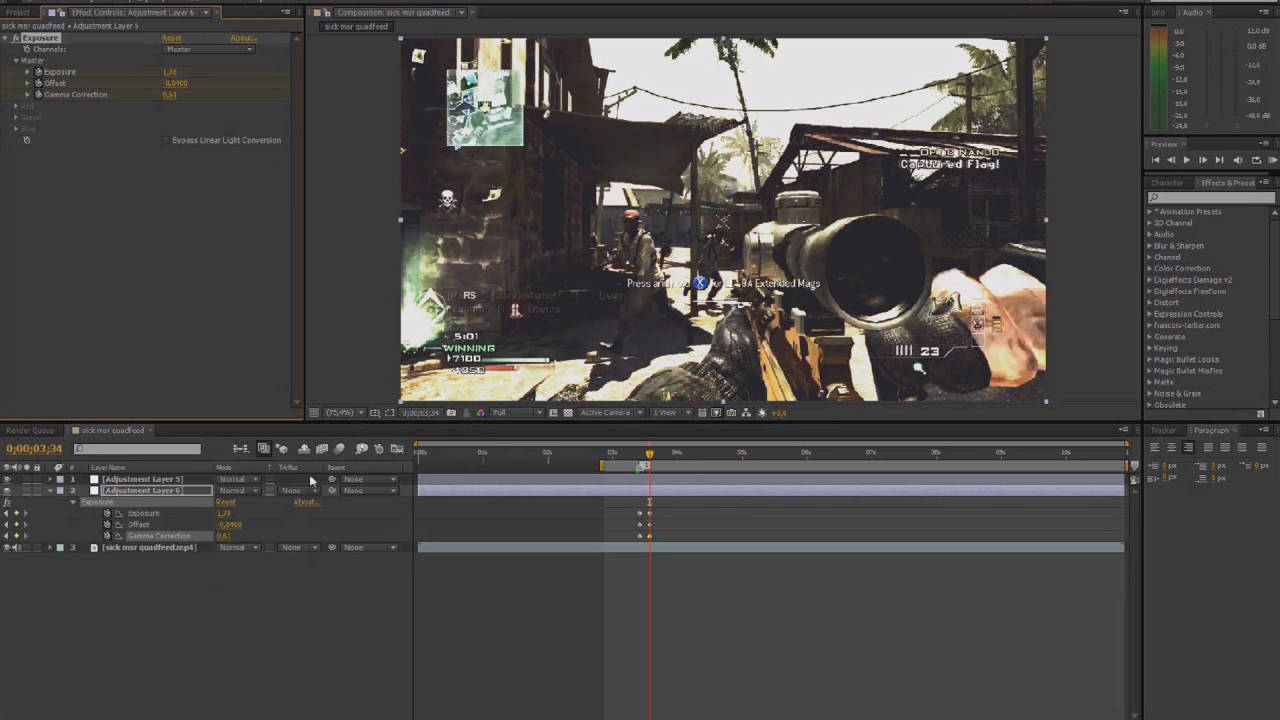
pyautogui.moveTo(629, 503); pyautogui.dragTo(653, 541)
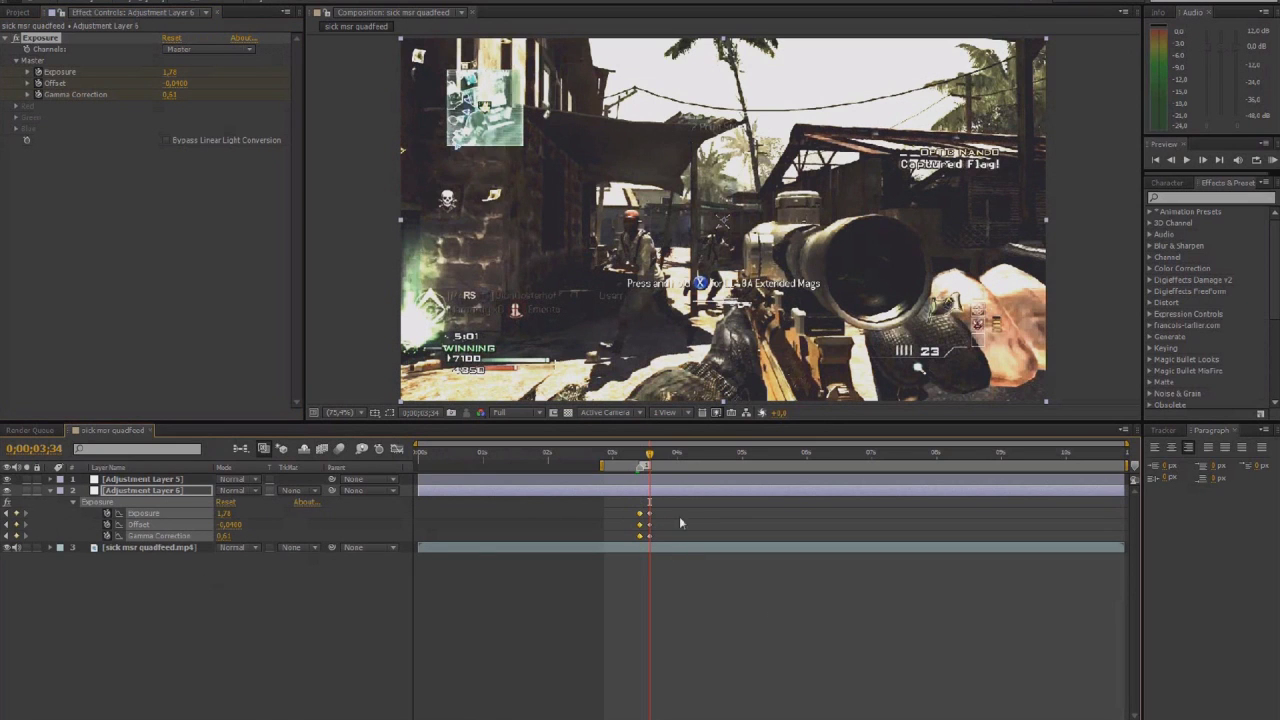
pyautogui.moveTo(711, 459); pyautogui.dragTo(700, 458)
pyautogui.hotkey('ctrl', 'c')
pyautogui.hotkey('ctrl', 'v')
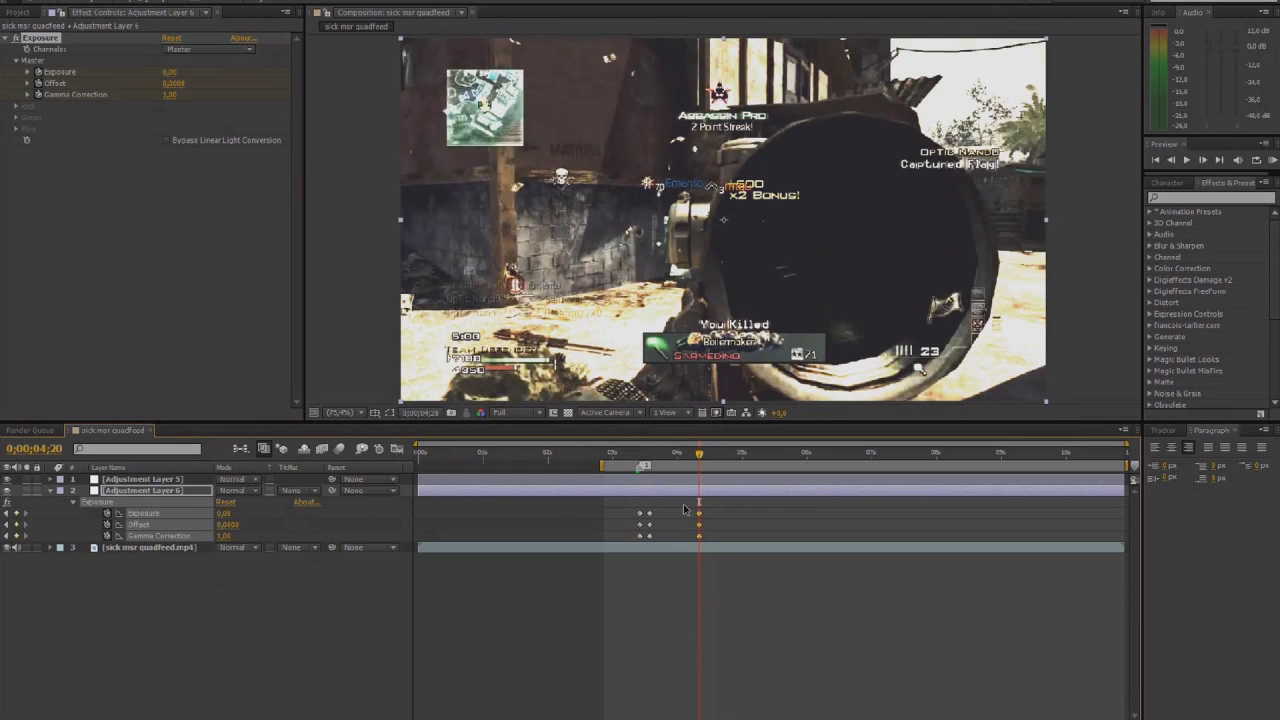
pyautogui.moveTo(652, 455); pyautogui.dragTo(664, 456)
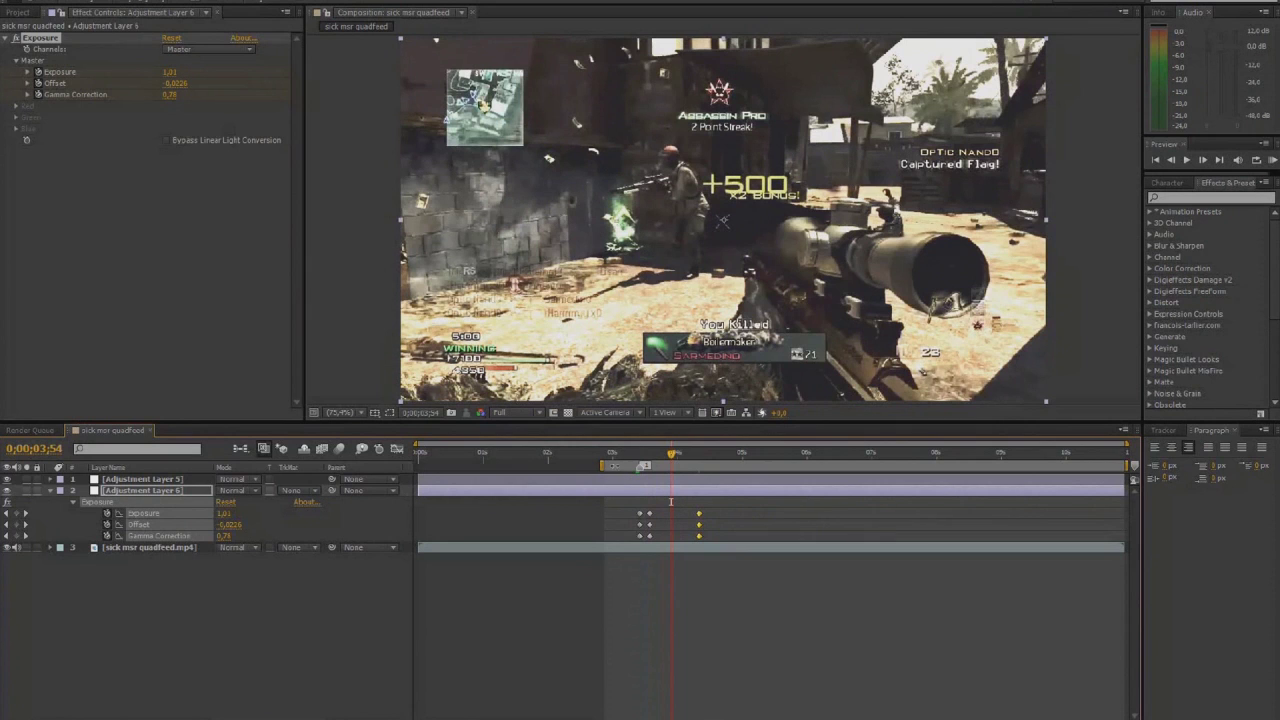
# - Preview the flash, bunch the Exposure keyframes together, then delete the Exposure effect
pyautogui.click(1271, 160)
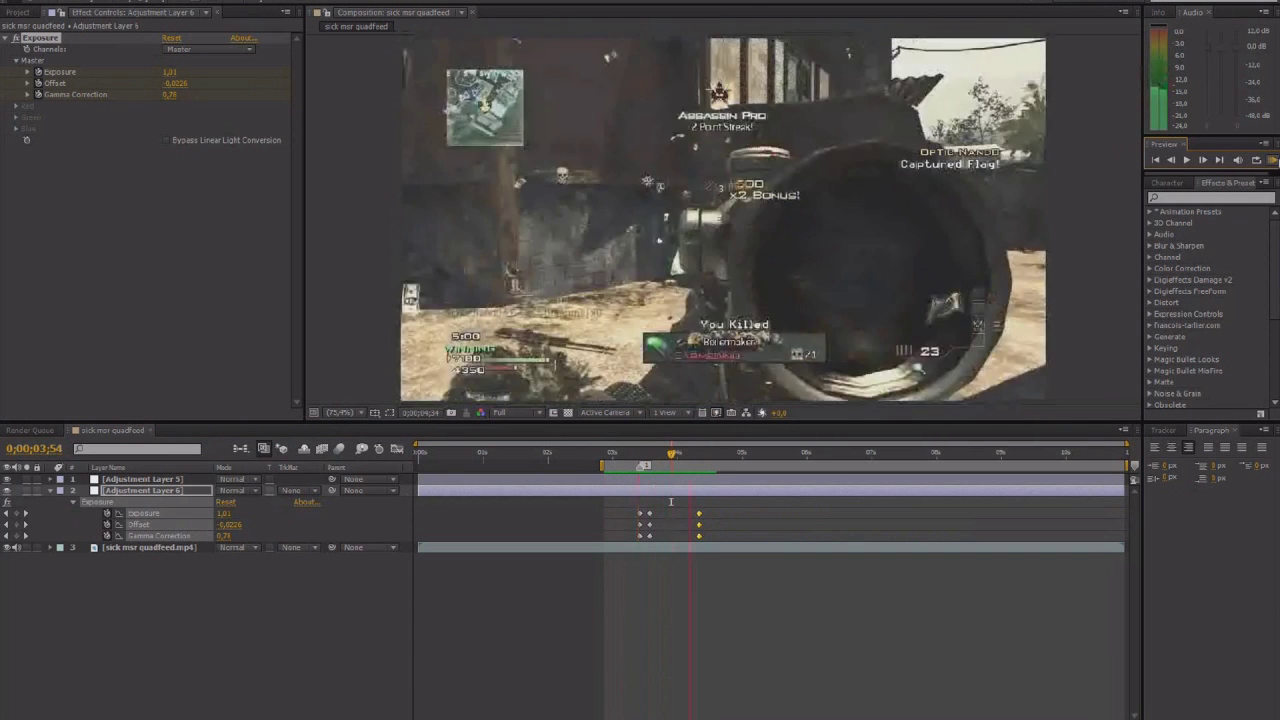
pyautogui.click(651, 455)
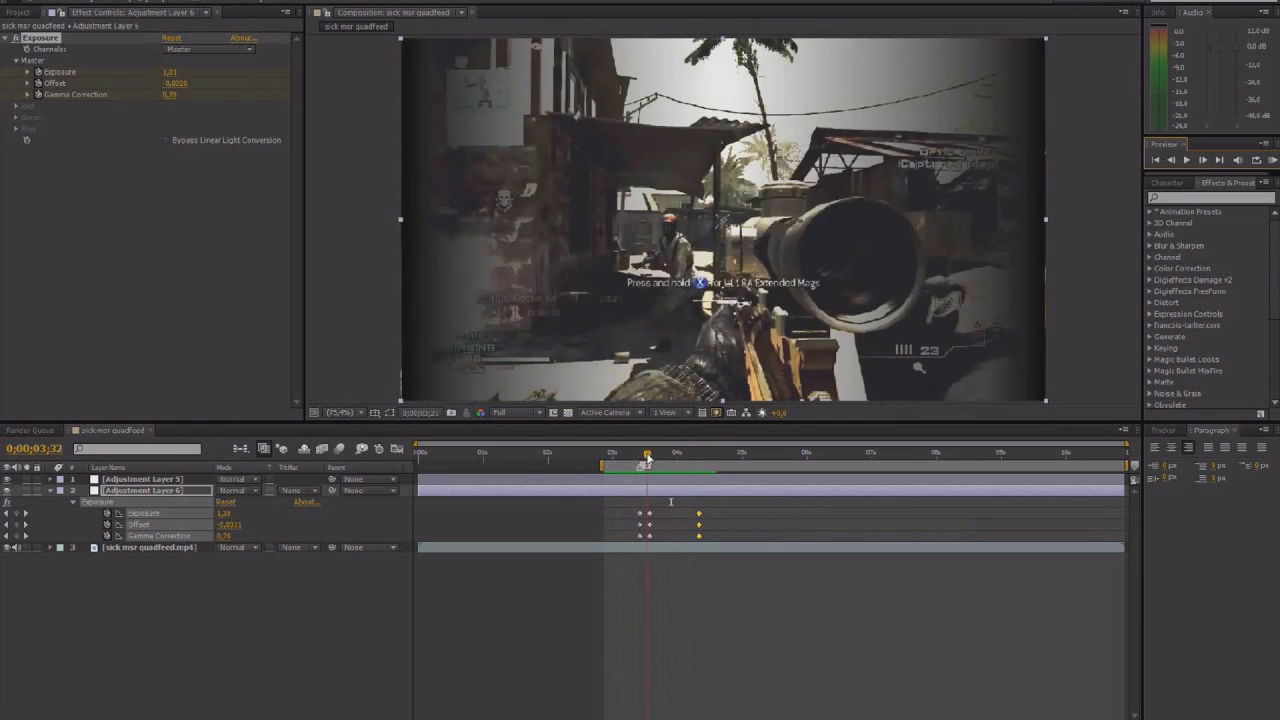
pyautogui.moveTo(651, 455)
pyautogui.mouseDown()
pyautogui.moveTo(670, 452)
pyautogui.moveTo(630, 452)
pyautogui.mouseUp()
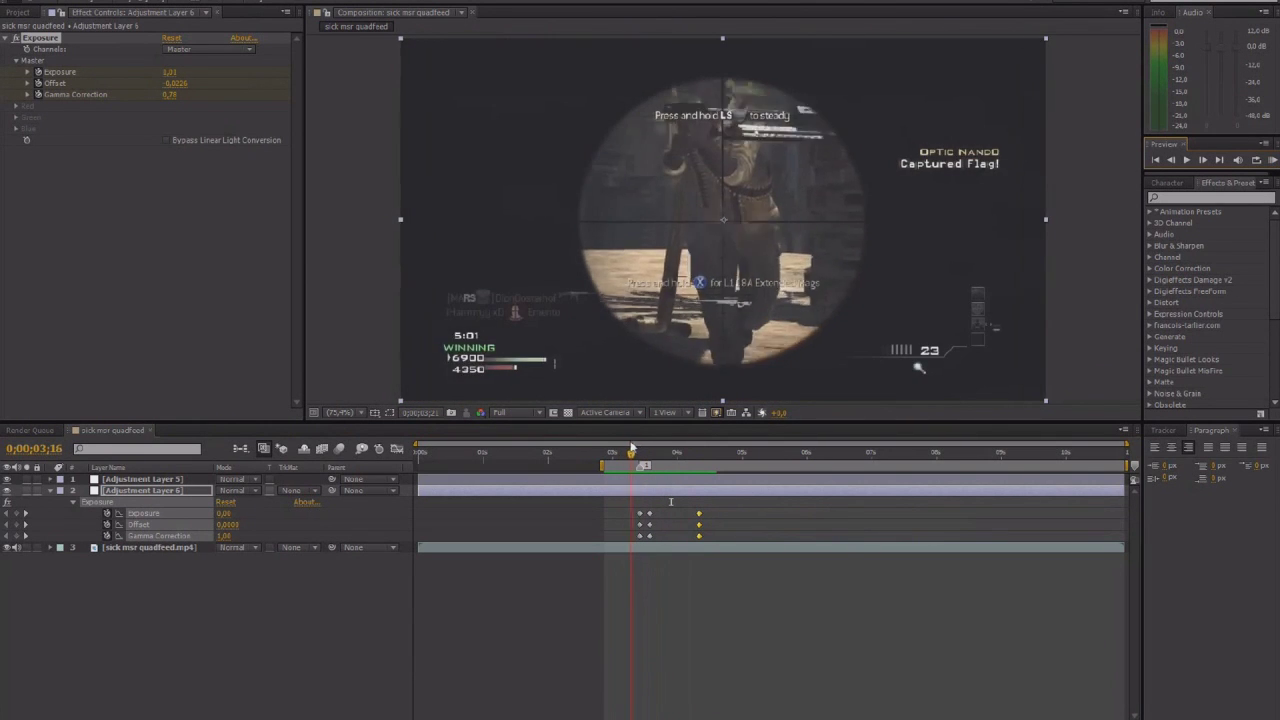
pyautogui.moveTo(706, 502); pyautogui.dragTo(629, 513)
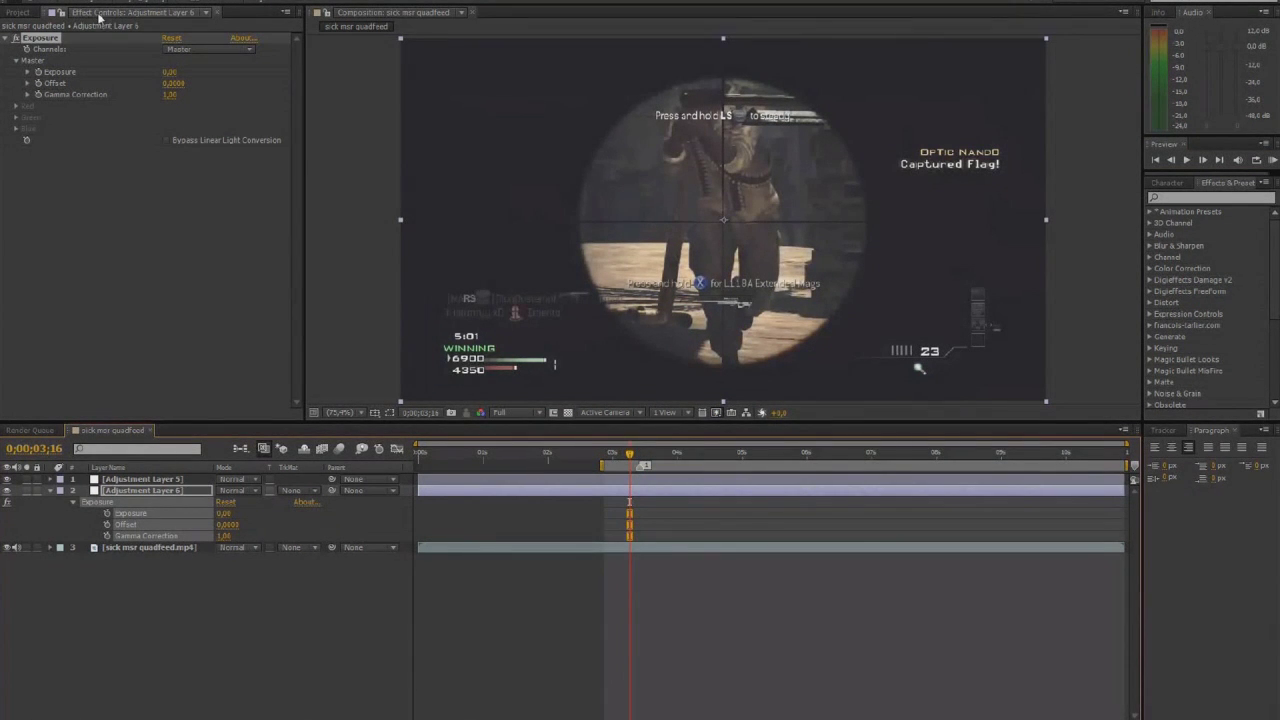
pyautogui.press('Delete')
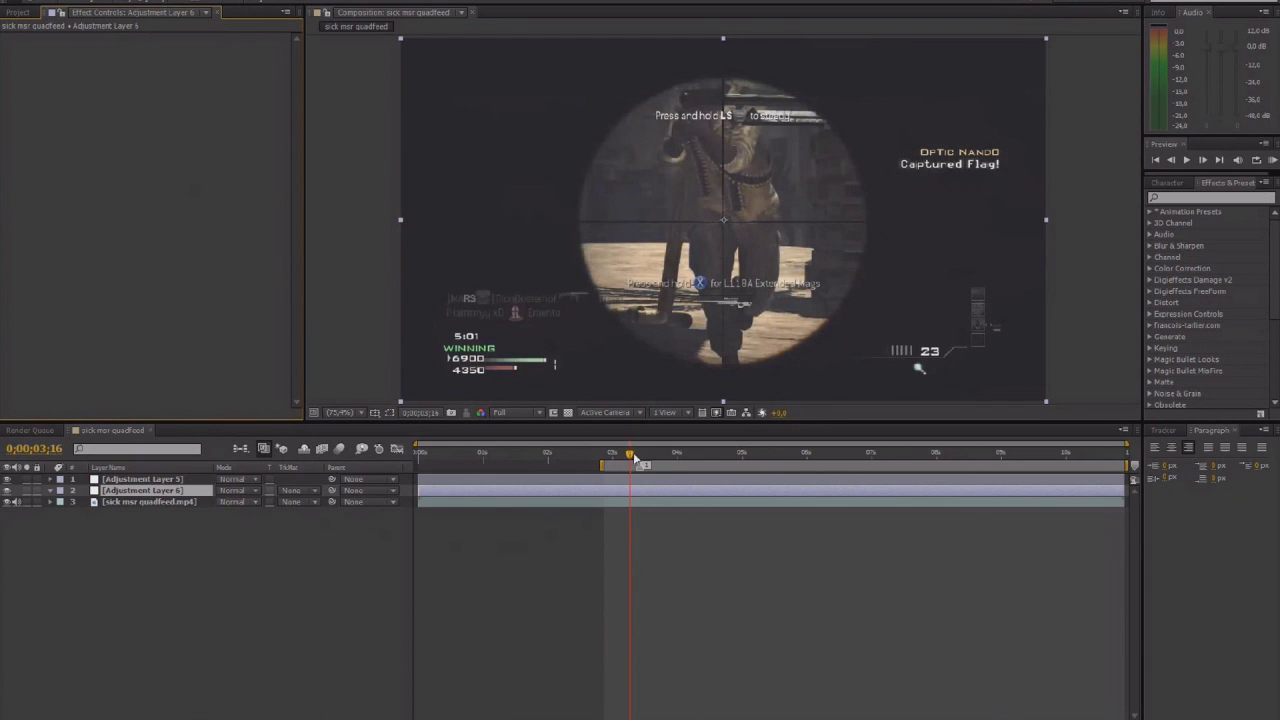
# - On the sick msr quadfeed.mp4 layer, set a starting Rotation keyframe at 3;33
pyautogui.moveTo(630, 455); pyautogui.dragTo(639, 457)
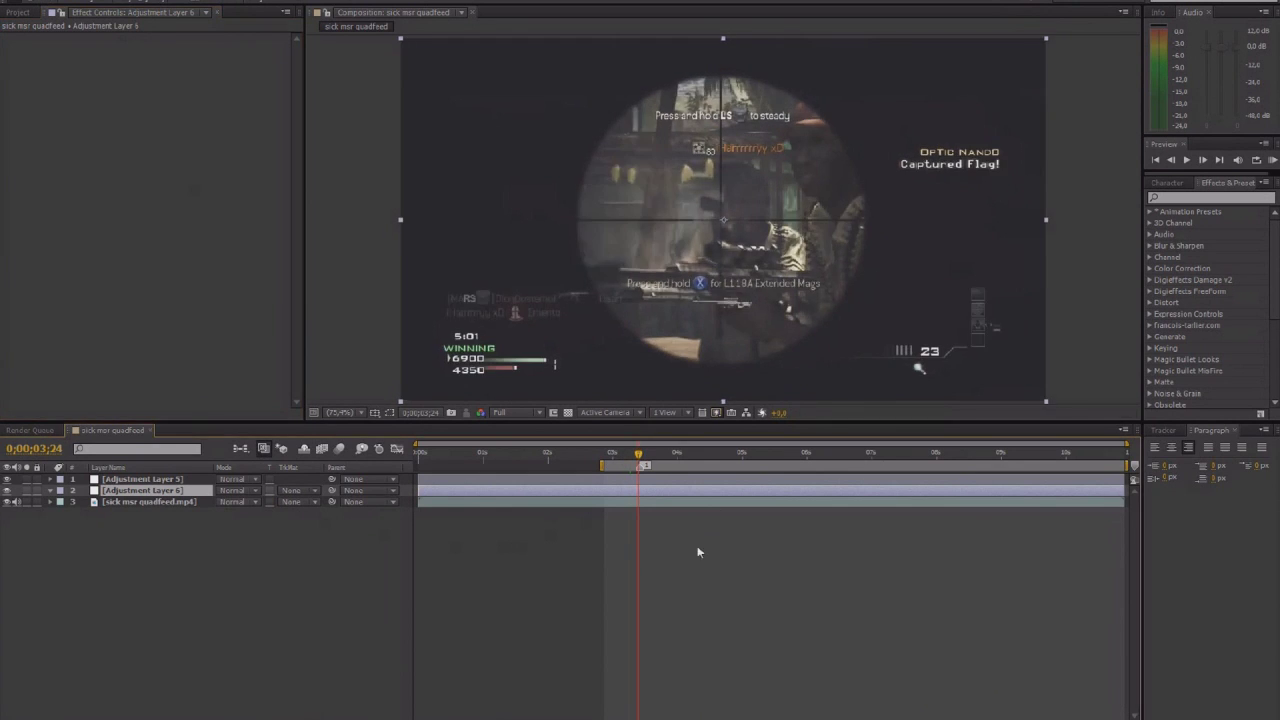
pyautogui.click(118, 505)
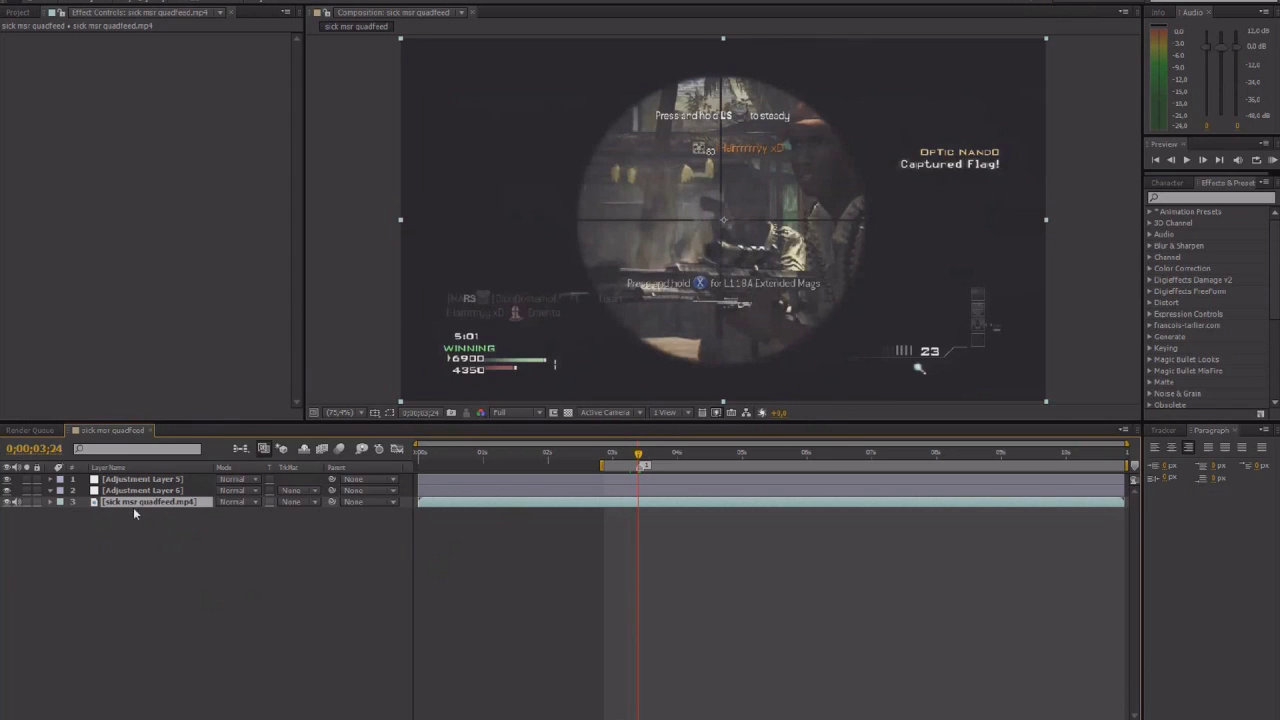
pyautogui.press('s')
pyautogui.press('r')
pyautogui.click(84, 512)
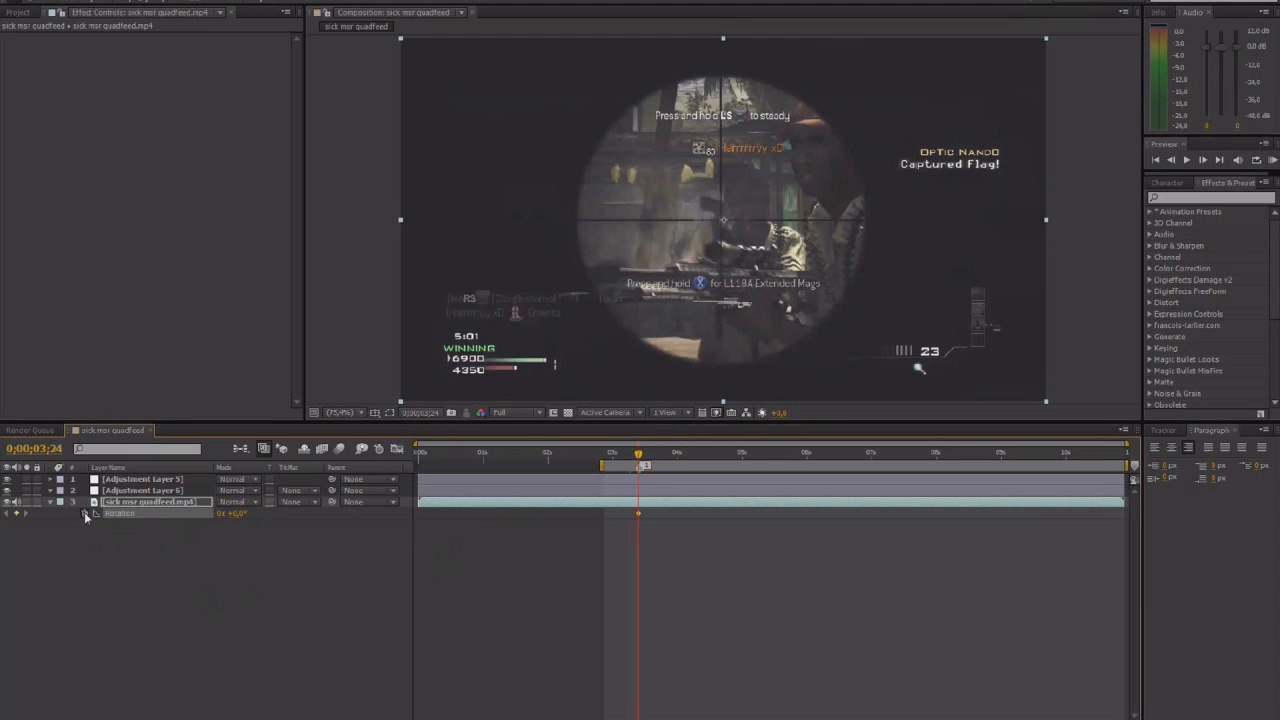
pyautogui.click(651, 456)
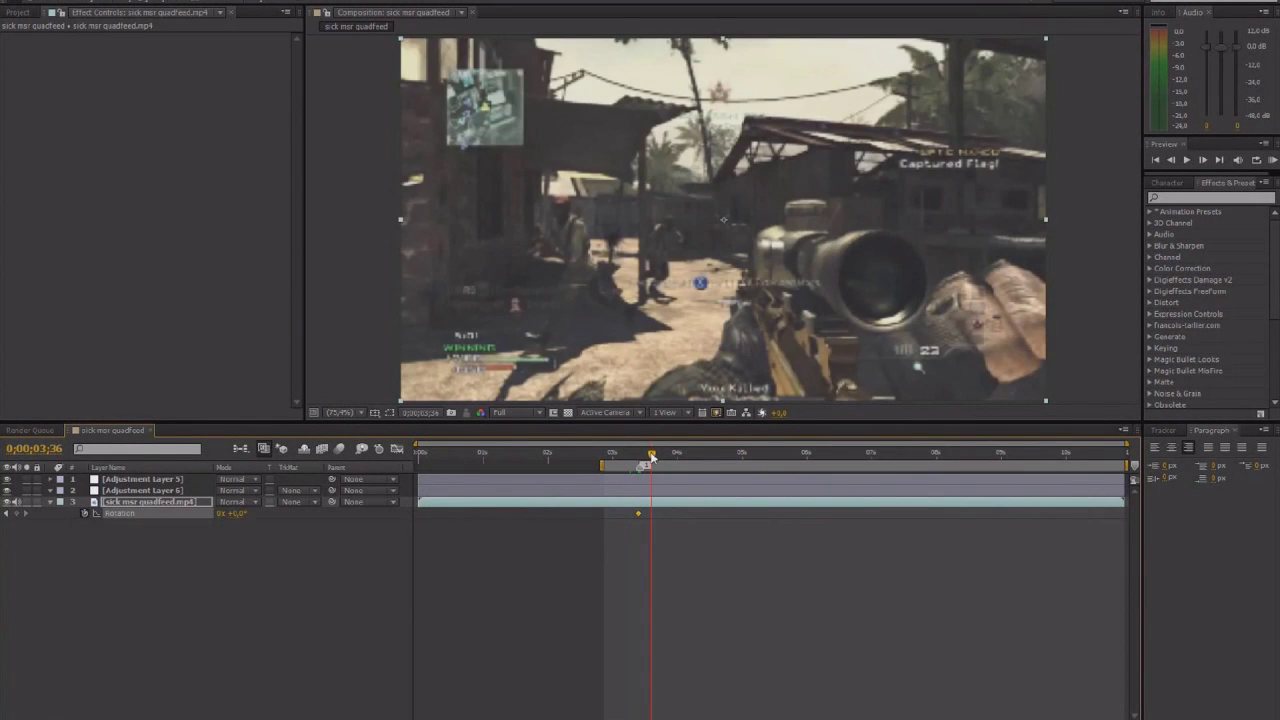
pyautogui.moveTo(651, 456); pyautogui.dragTo(648, 456)
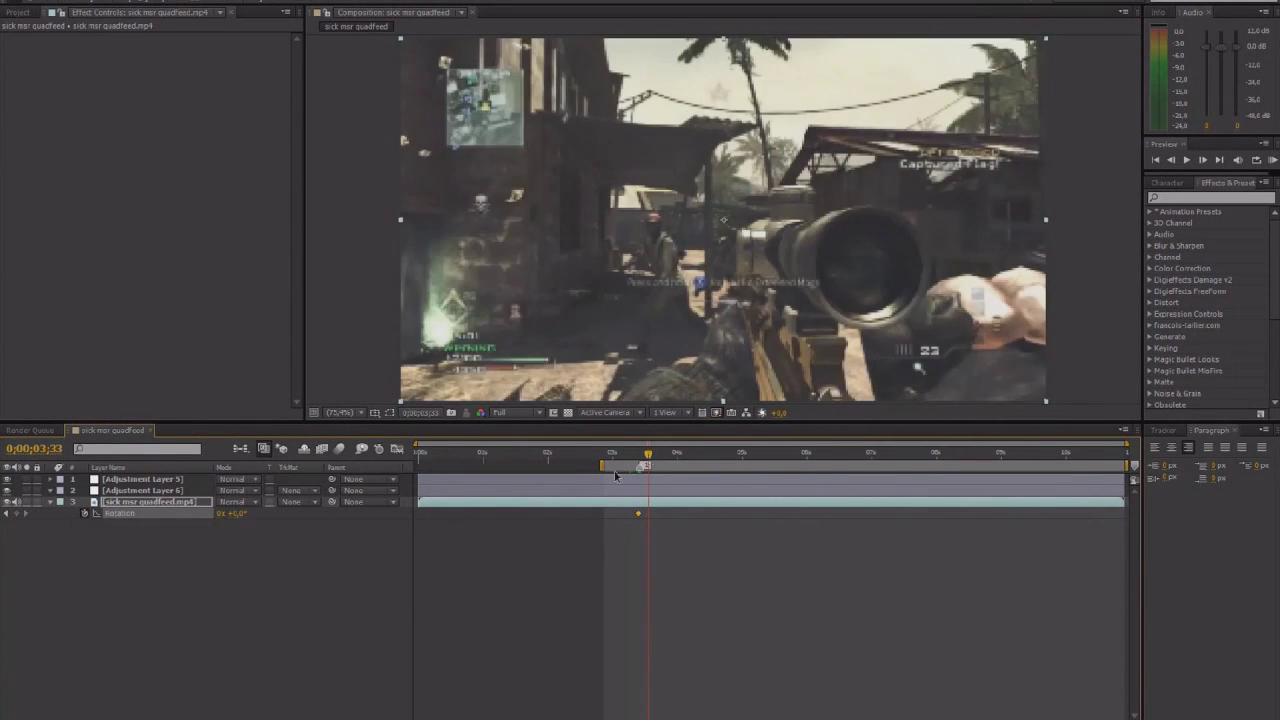
# - Tilt the footage to 5° and scrub Scale from 100% up to 125%
pyautogui.click(238, 515)
pyautogui.write('5')
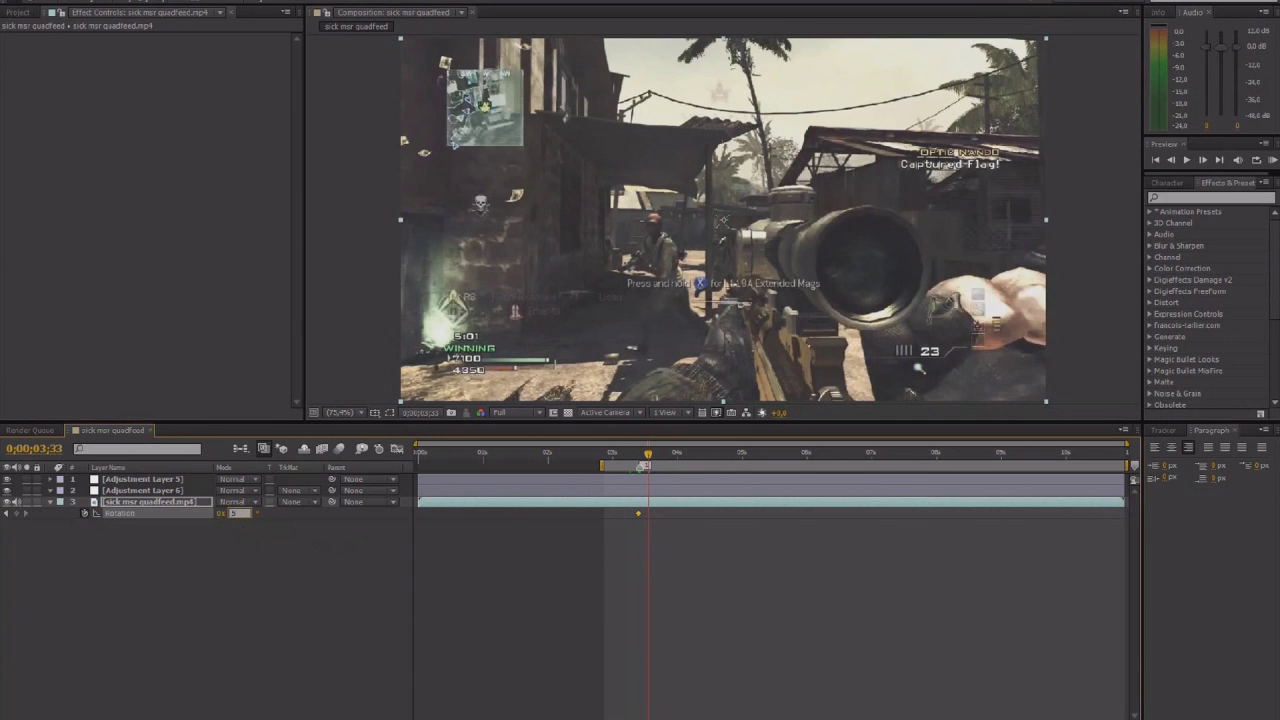
pyautogui.press('Return')
pyautogui.press('s')
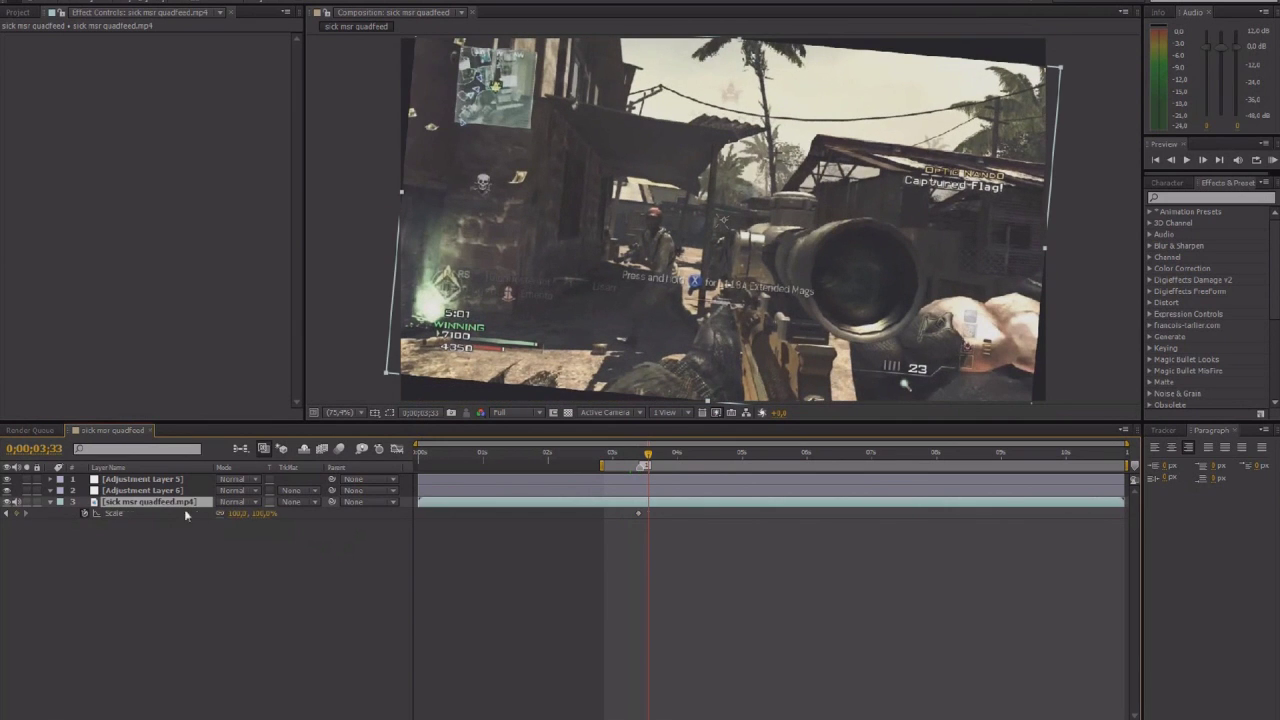
pyautogui.moveTo(257, 523); pyautogui.dragTo(284, 514)
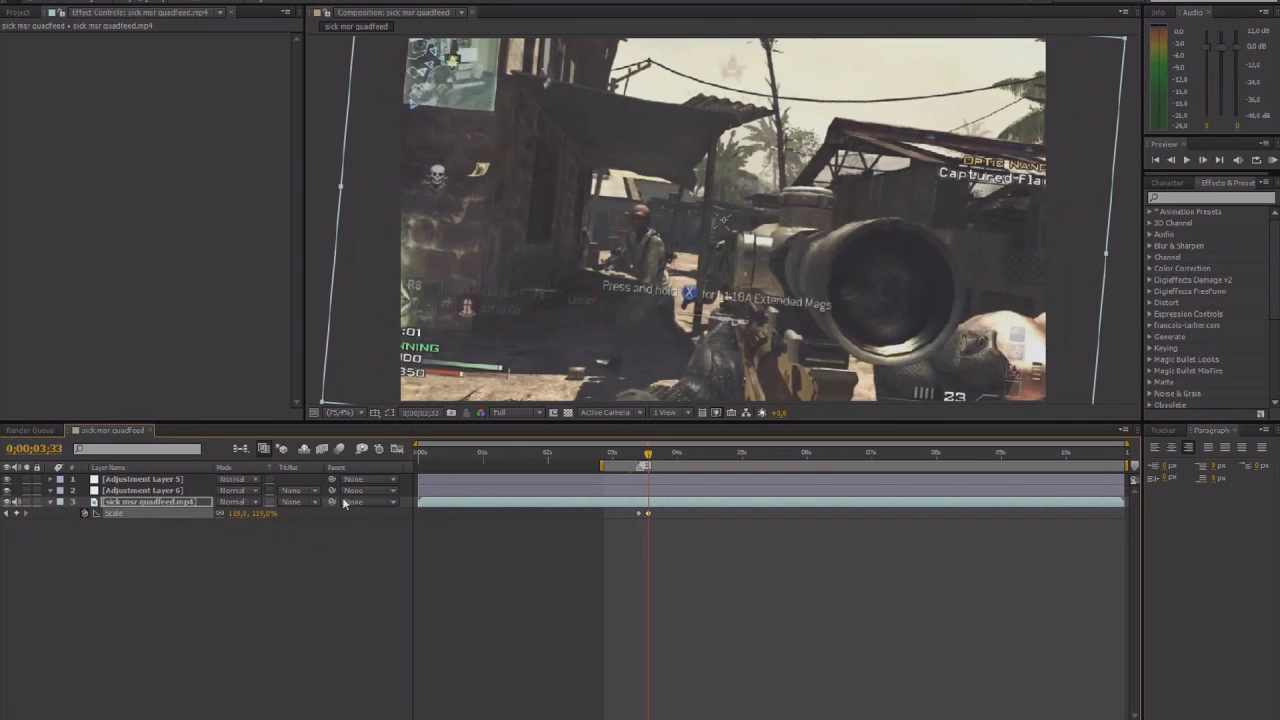
pyautogui.moveTo(260, 516); pyautogui.dragTo(266, 519)
# - At 4;26, return the footage to 100% Scale and 0° Rotation
pyautogui.moveTo(700, 456); pyautogui.dragTo(706, 455)
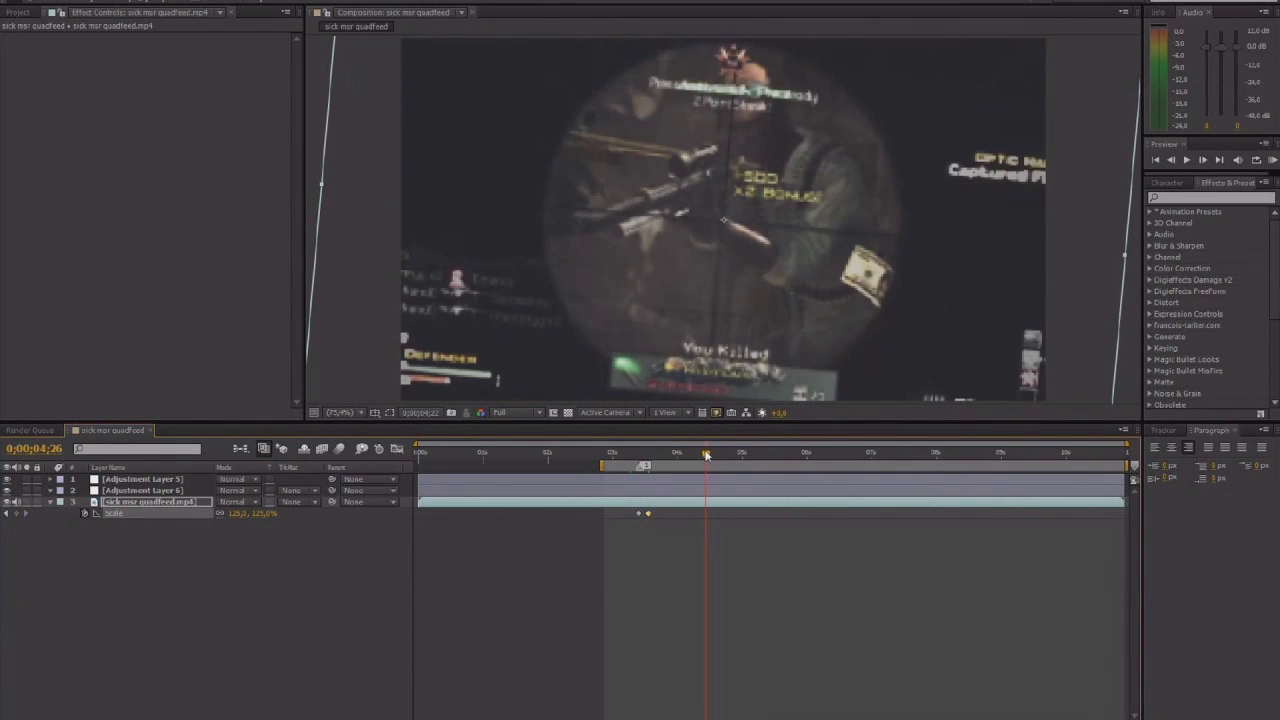
pyautogui.click(262, 513)
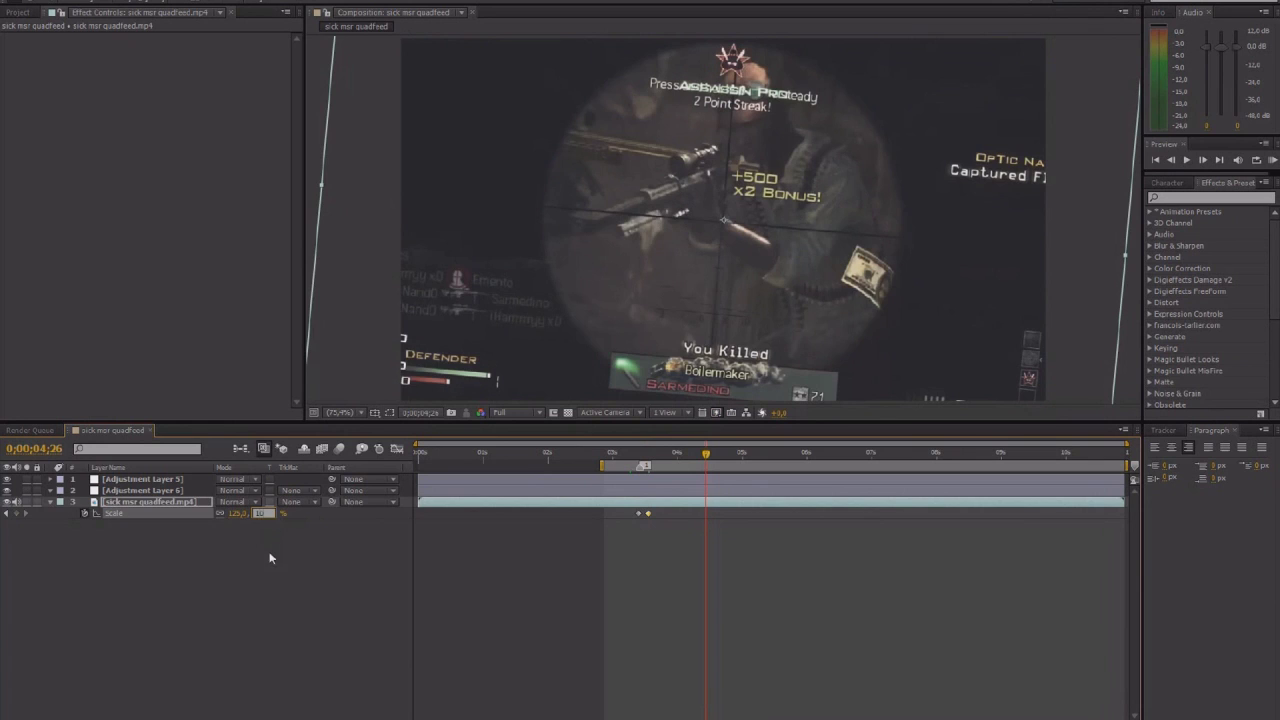
pyautogui.write('100')
pyautogui.press('Return')
pyautogui.press('r')
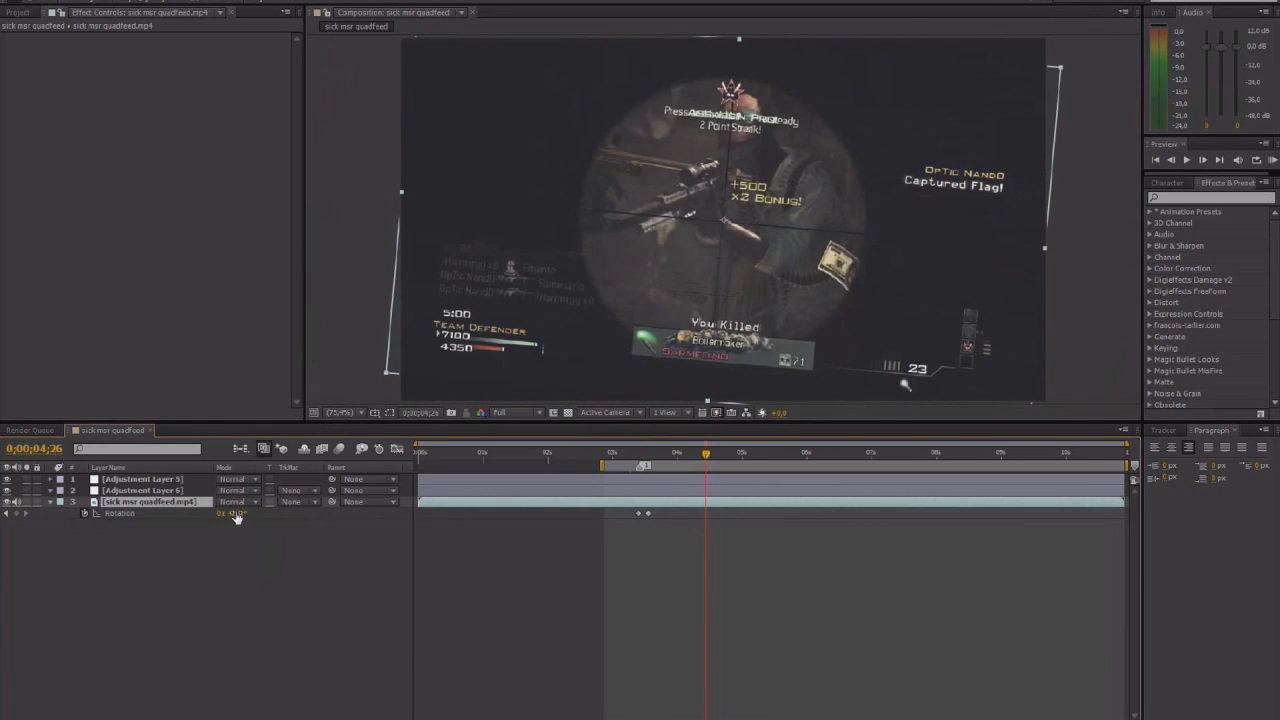
pyautogui.click(236, 514)
pyautogui.write('0')
pyautogui.click(239, 551)
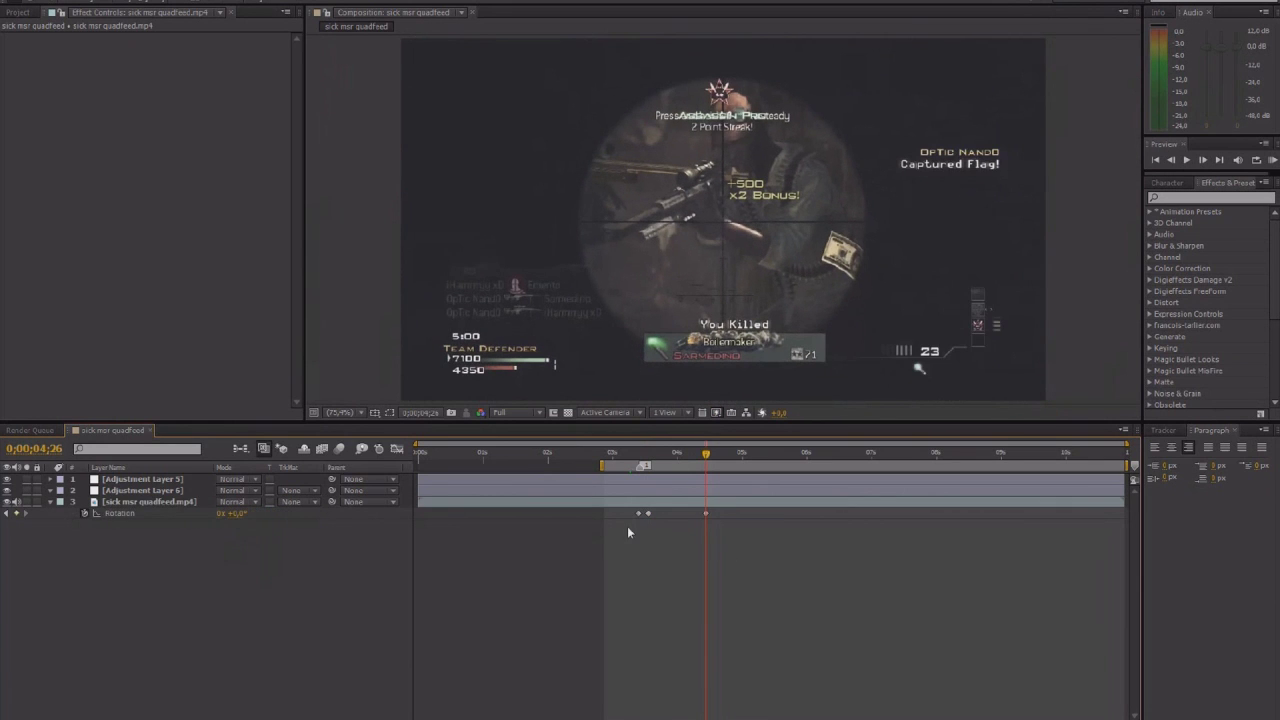
# - Select all Scale and Rotation keyframes and apply Easy Ease (F9)
pyautogui.moveTo(627, 526); pyautogui.dragTo(812, 505)
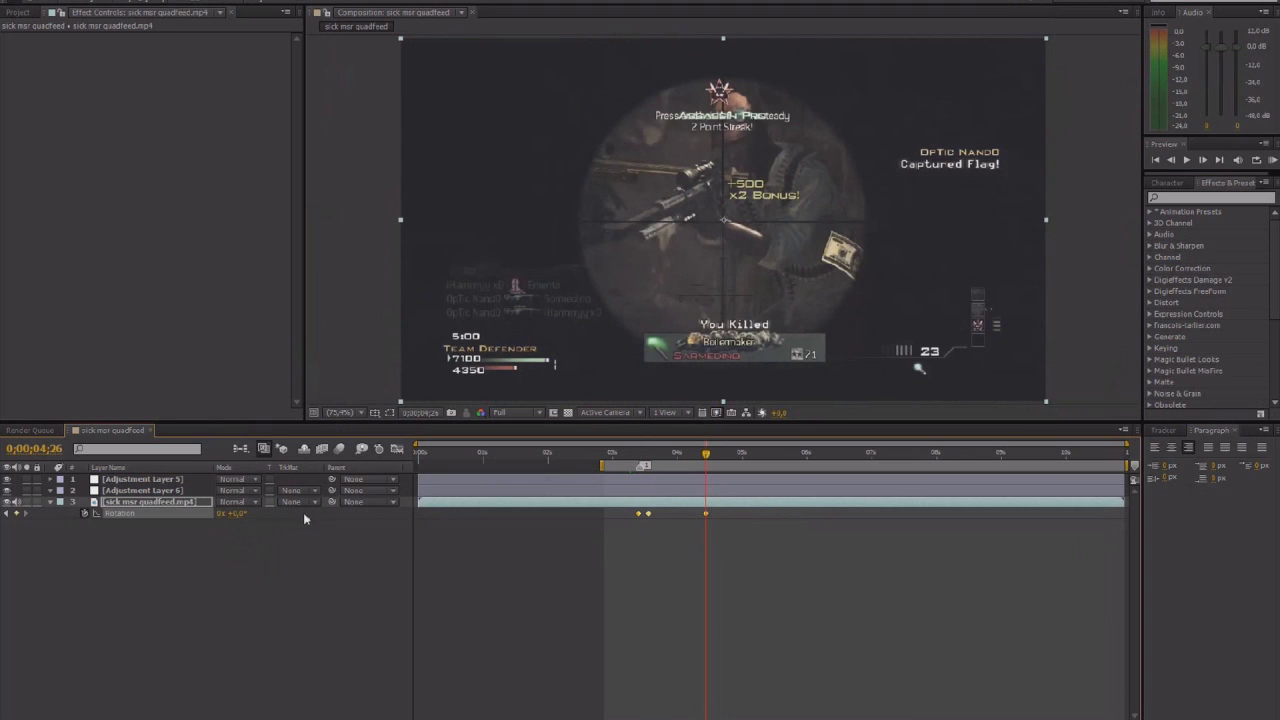
pyautogui.hotkey('shift', 's')
pyautogui.moveTo(631, 560); pyautogui.dragTo(729, 512)
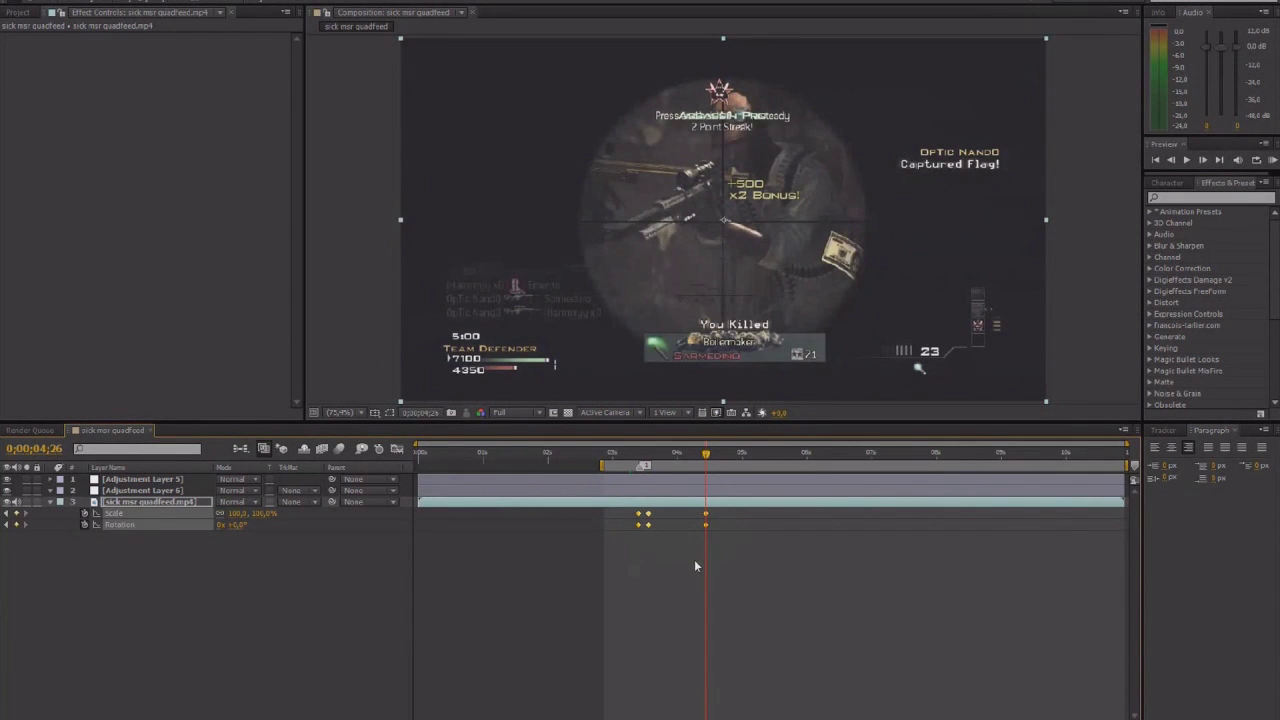
pyautogui.press('F9')
pyautogui.moveTo(644, 453); pyautogui.dragTo(694, 438)
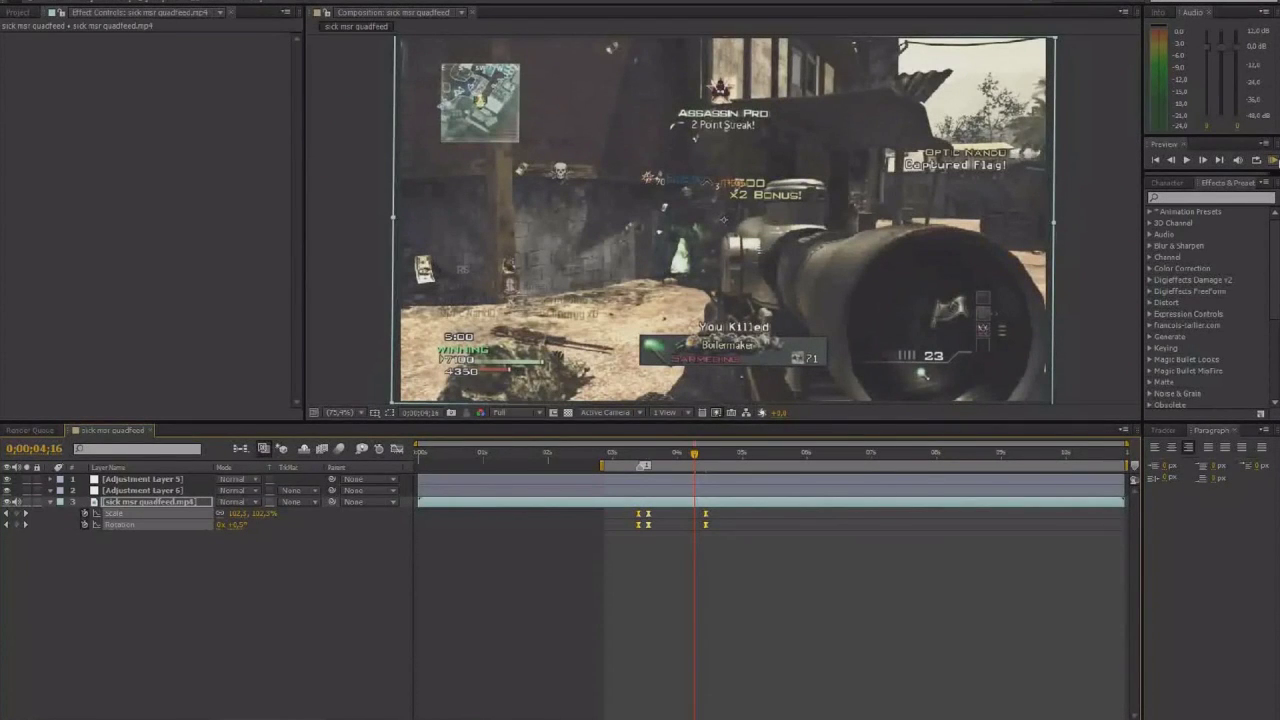
pyautogui.click(1273, 160)
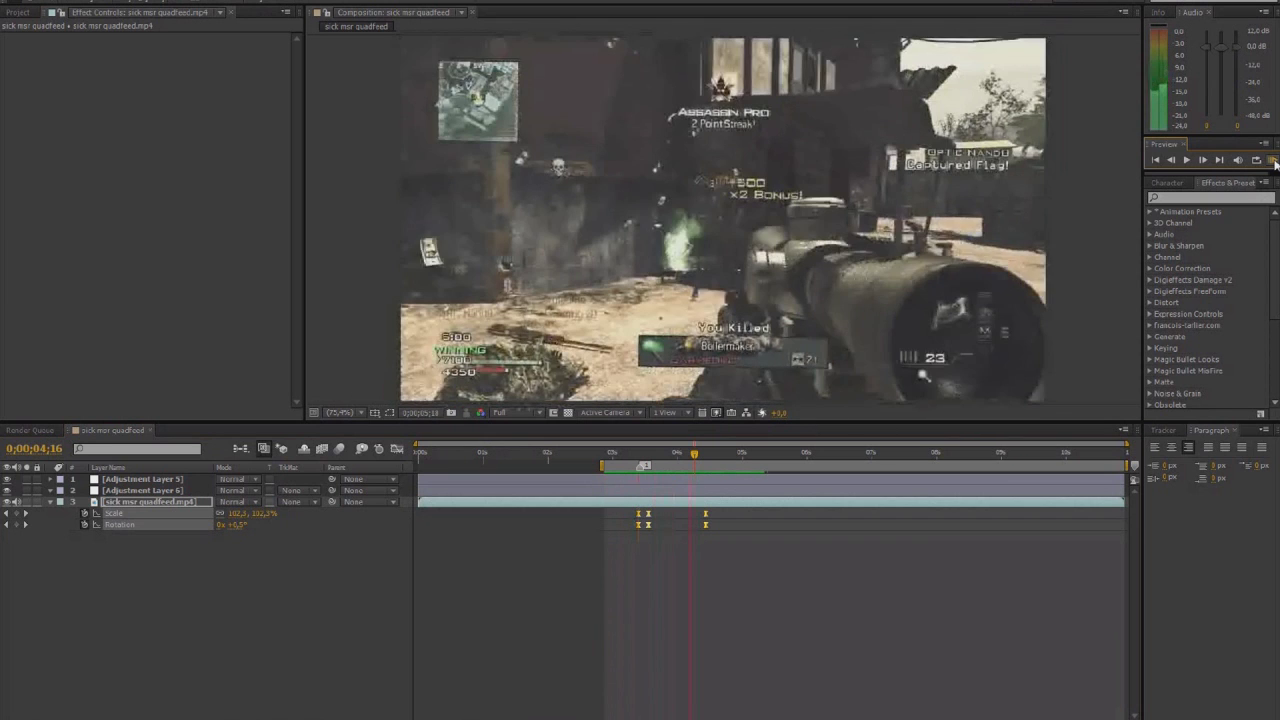
pyautogui.click(1272, 160)
pyautogui.moveTo(629, 546); pyautogui.dragTo(712, 512)
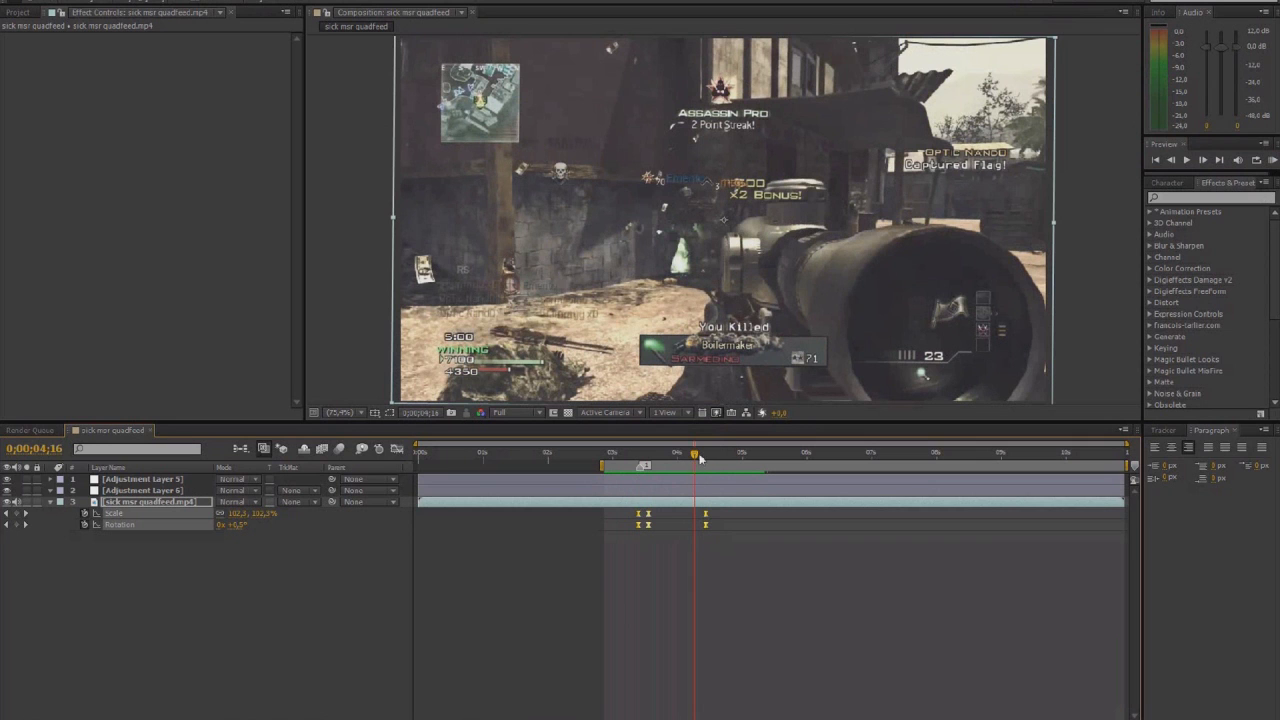
pyautogui.moveTo(699, 457); pyautogui.dragTo(708, 453)
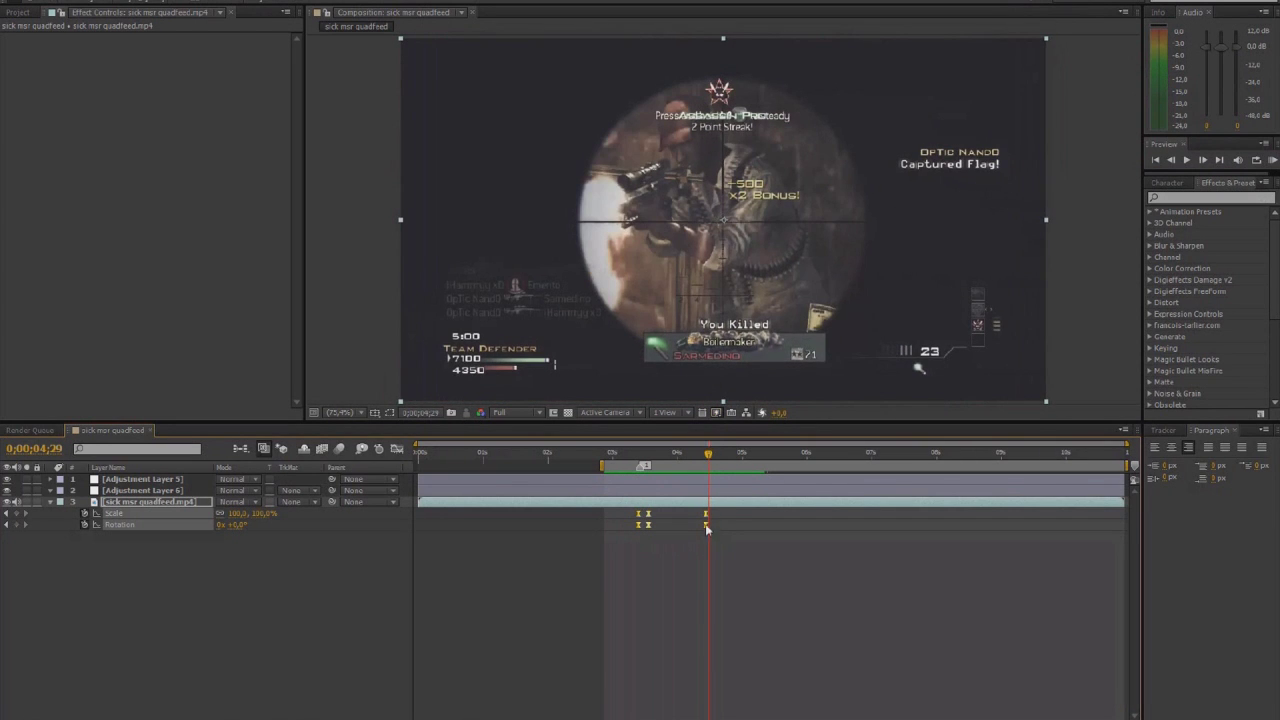
# - Paste the punch keyframes onto the next shot at 4;29 and tilt it to -5° at 4;38
pyautogui.hotkey('ctrl', 'v')
pyautogui.moveTo(710, 455); pyautogui.dragTo(720, 453)
pyautogui.click(110, 616)
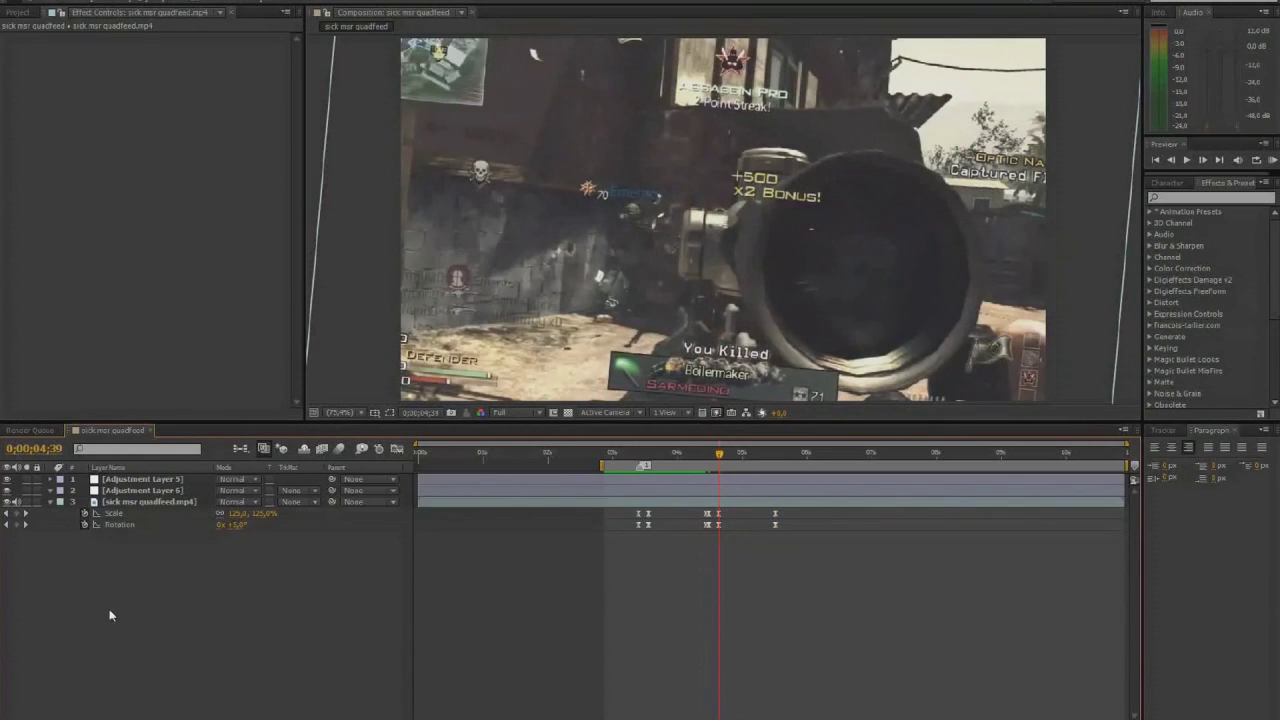
pyautogui.click(7, 526)
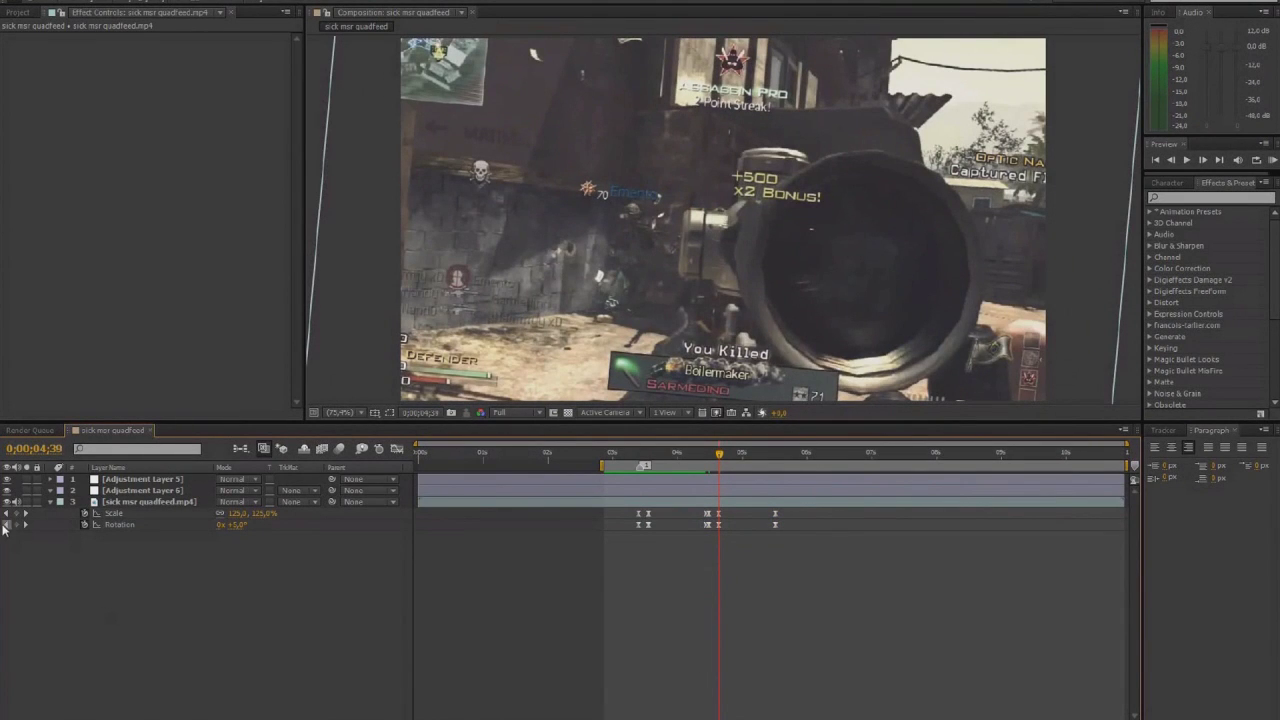
pyautogui.click(235, 526)
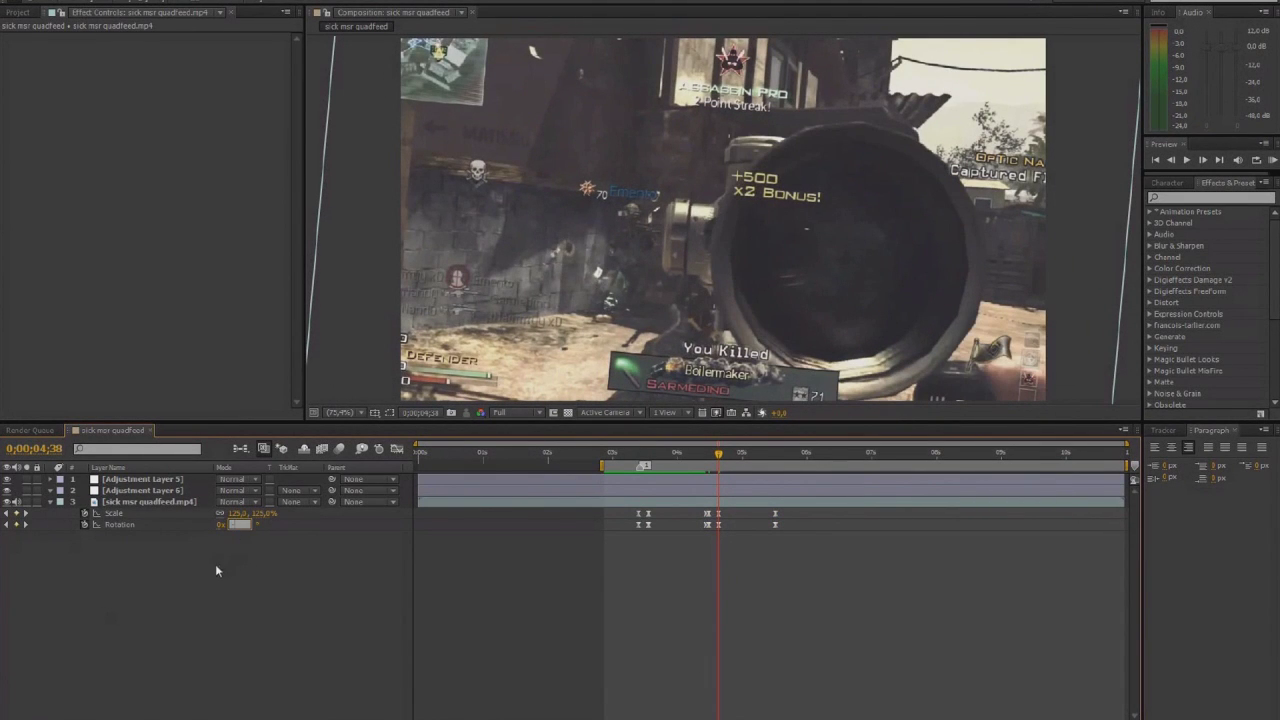
pyautogui.write('-5')
pyautogui.press('Return')
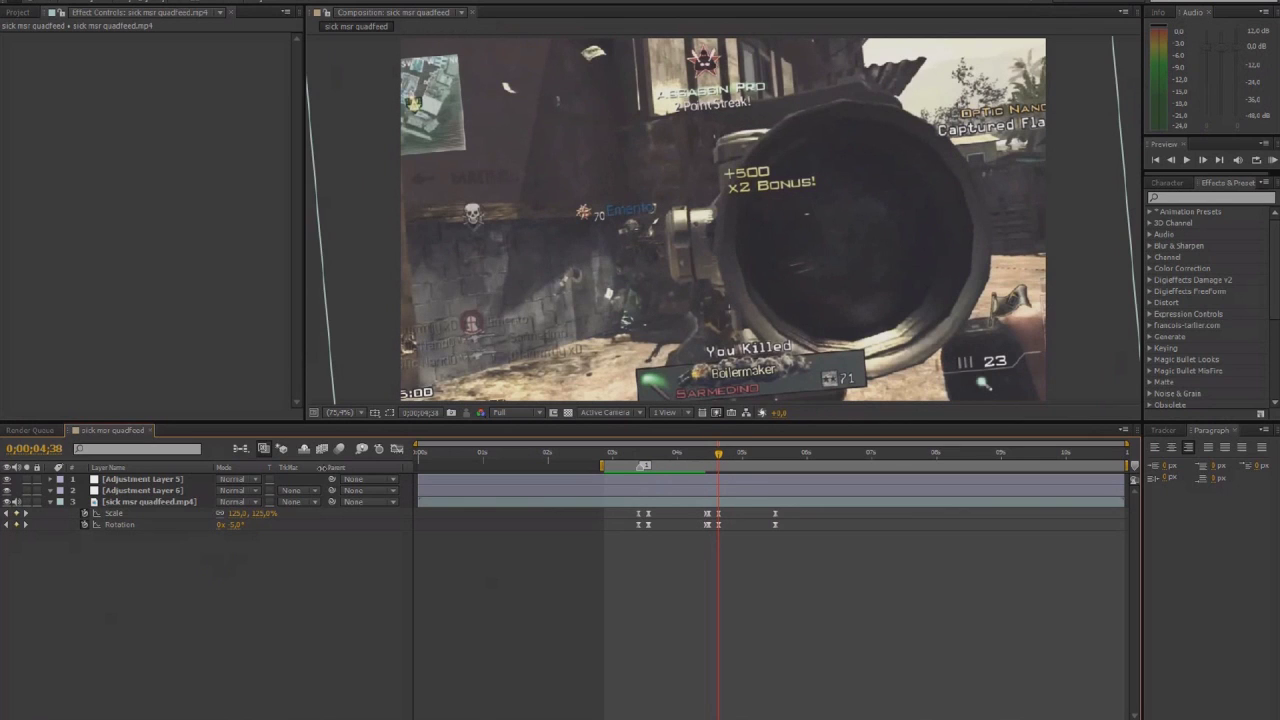
pyautogui.click(99, 490)
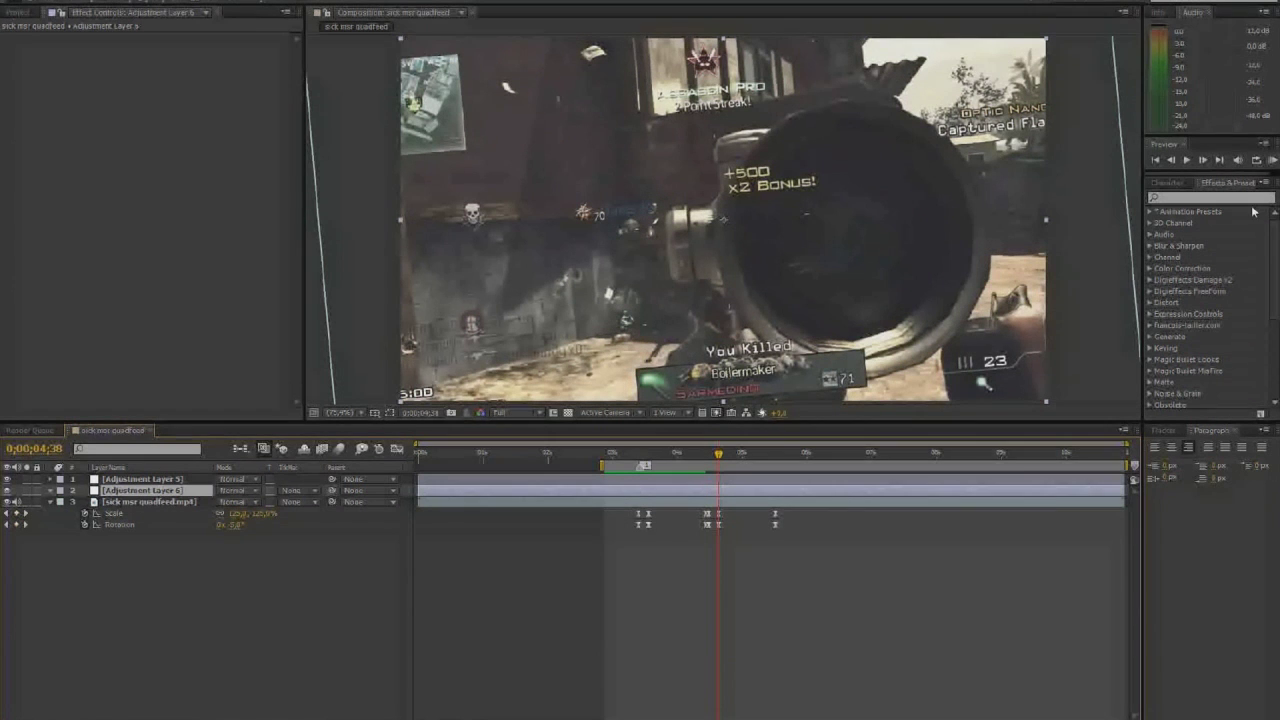
# - RAM-preview both punches, then check frames 4;34 and 3;31
pyautogui.click(1273, 161)
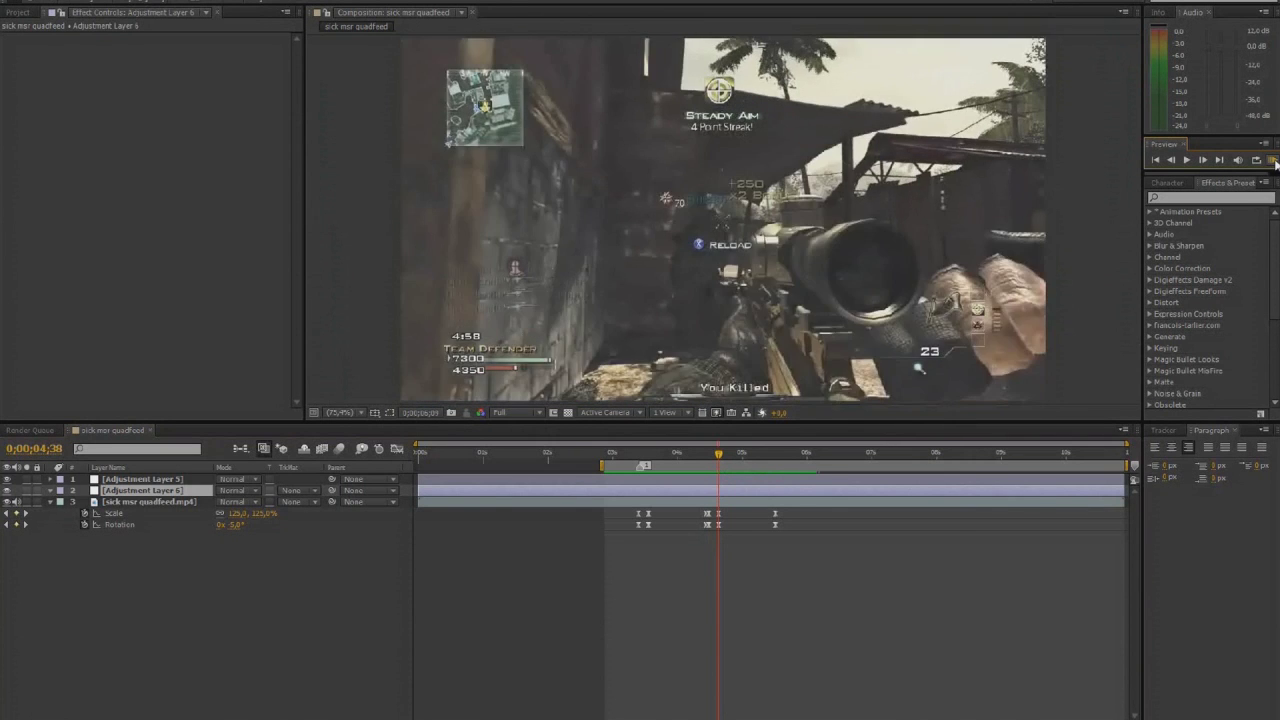
pyautogui.click(1273, 163)
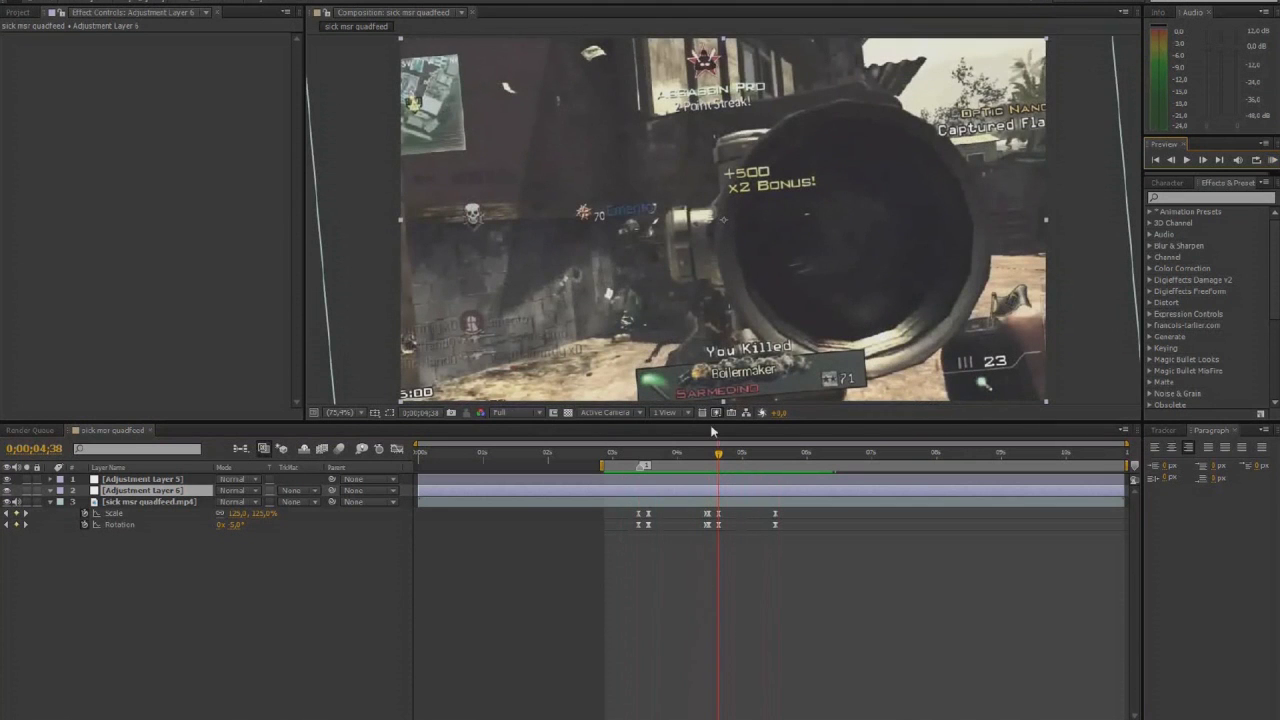
pyautogui.moveTo(716, 453); pyautogui.dragTo(711, 455)
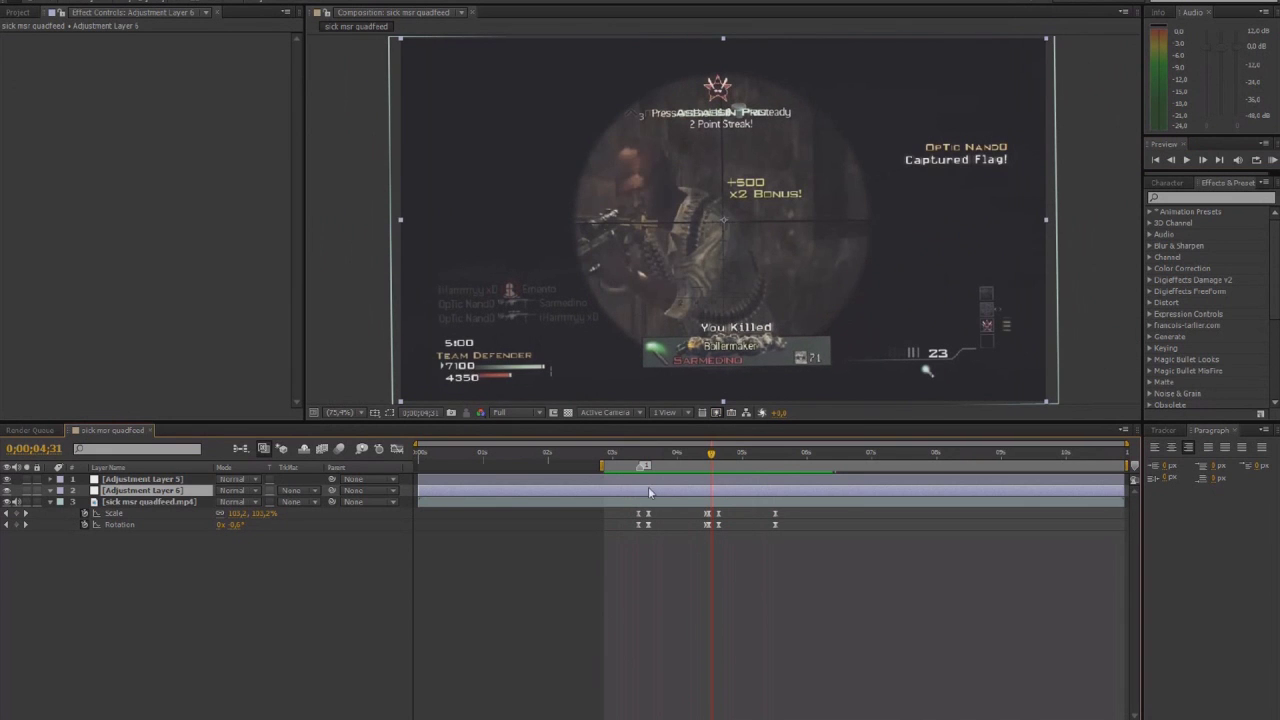
pyautogui.click(643, 455)
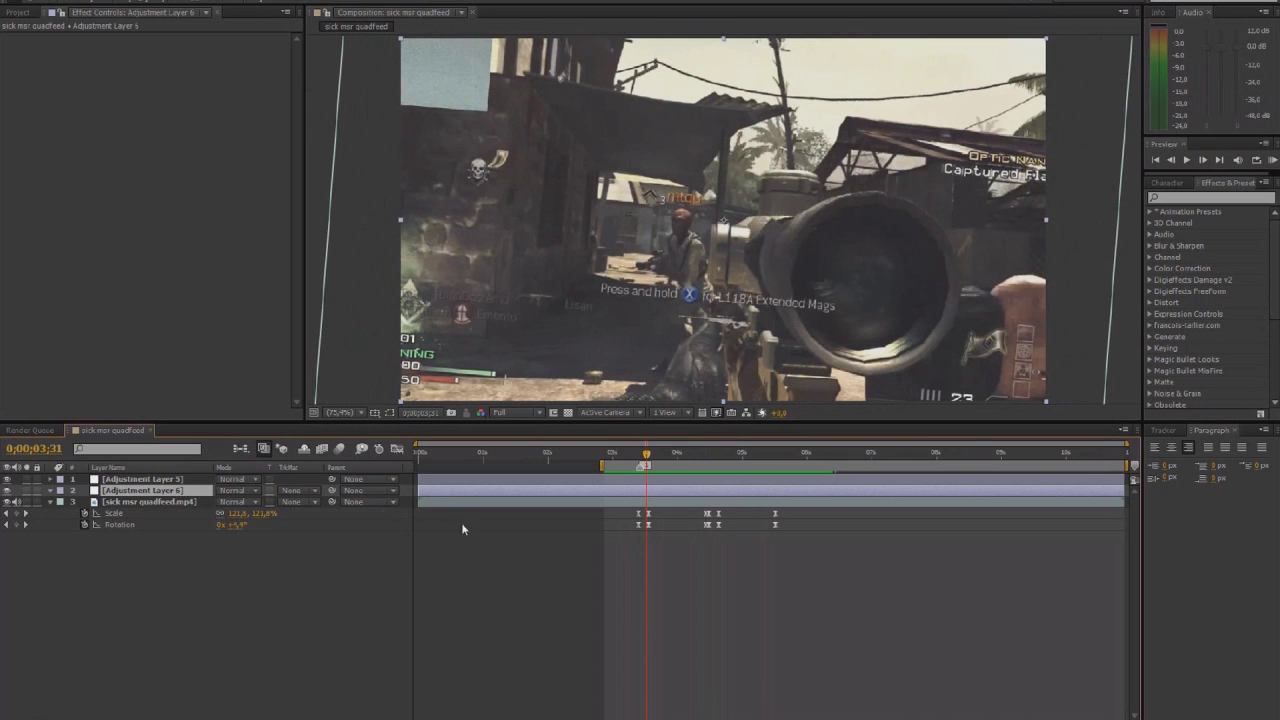
pyautogui.click(237, 595)
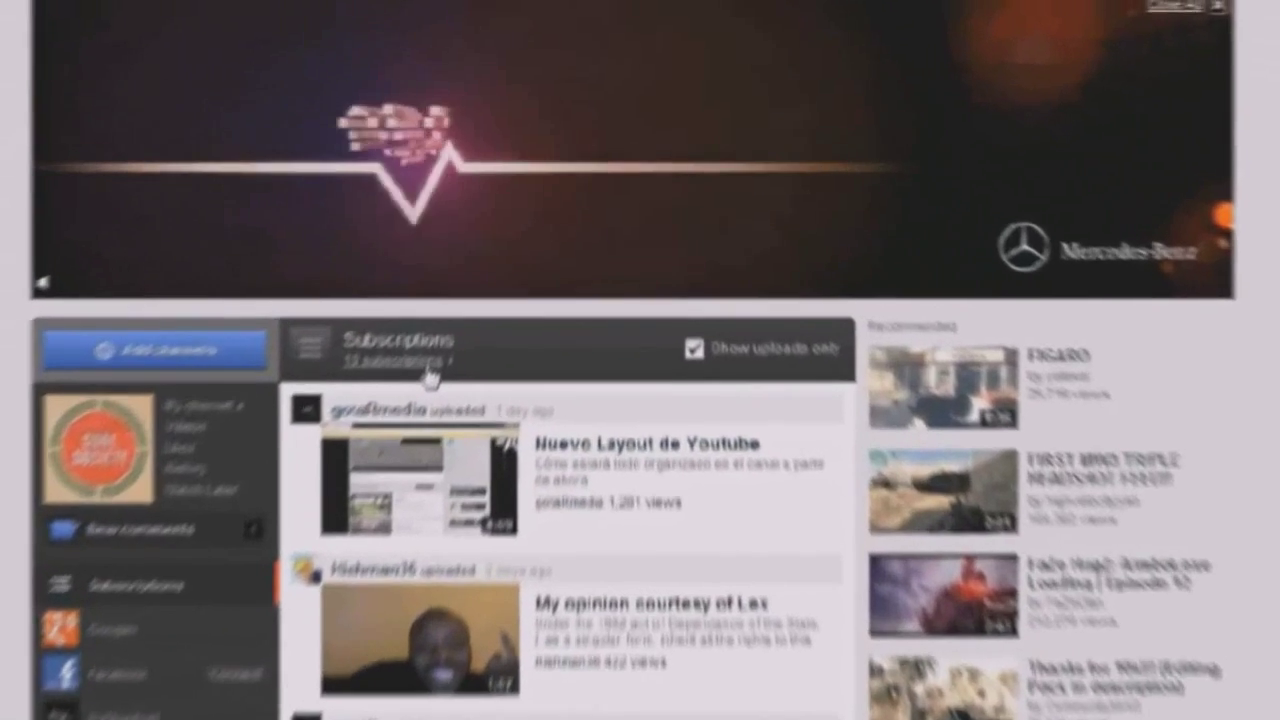
# - Pin a channel to the top of the YouTube subscriptions list
pyautogui.click(428, 368)
pyautogui.scroll(-1, 997, 566)
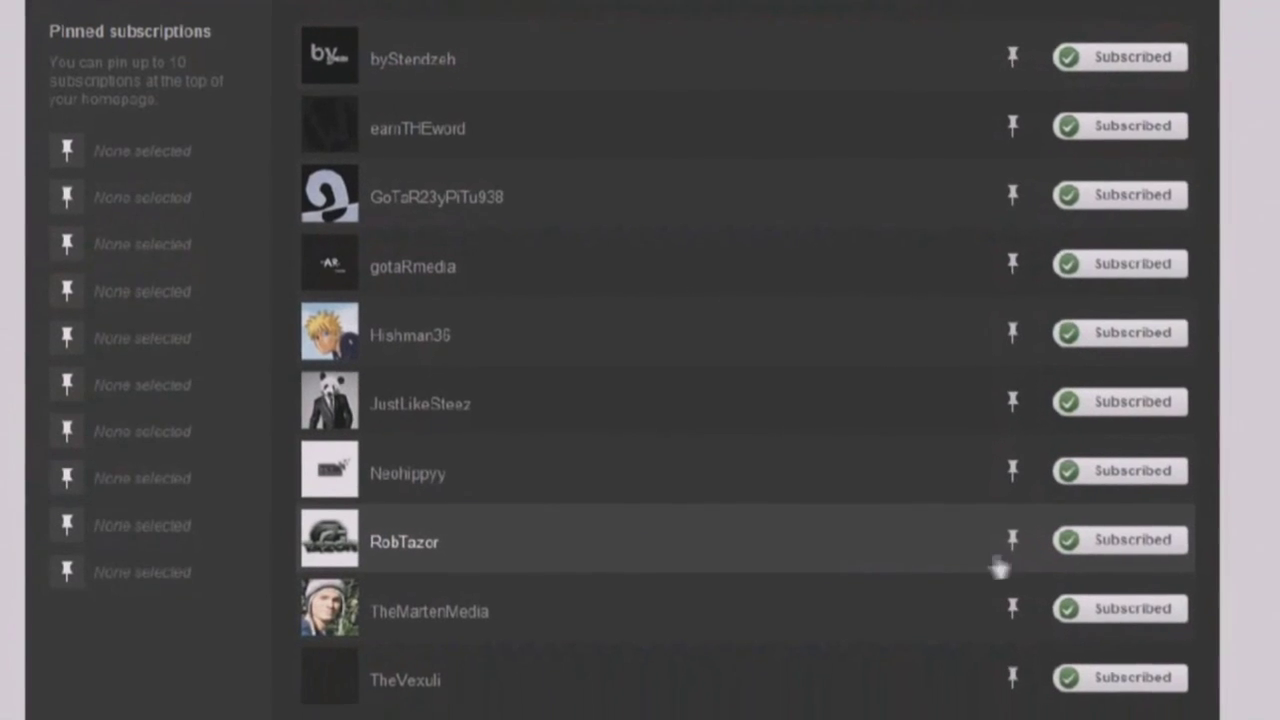
pyautogui.click(1004, 522)
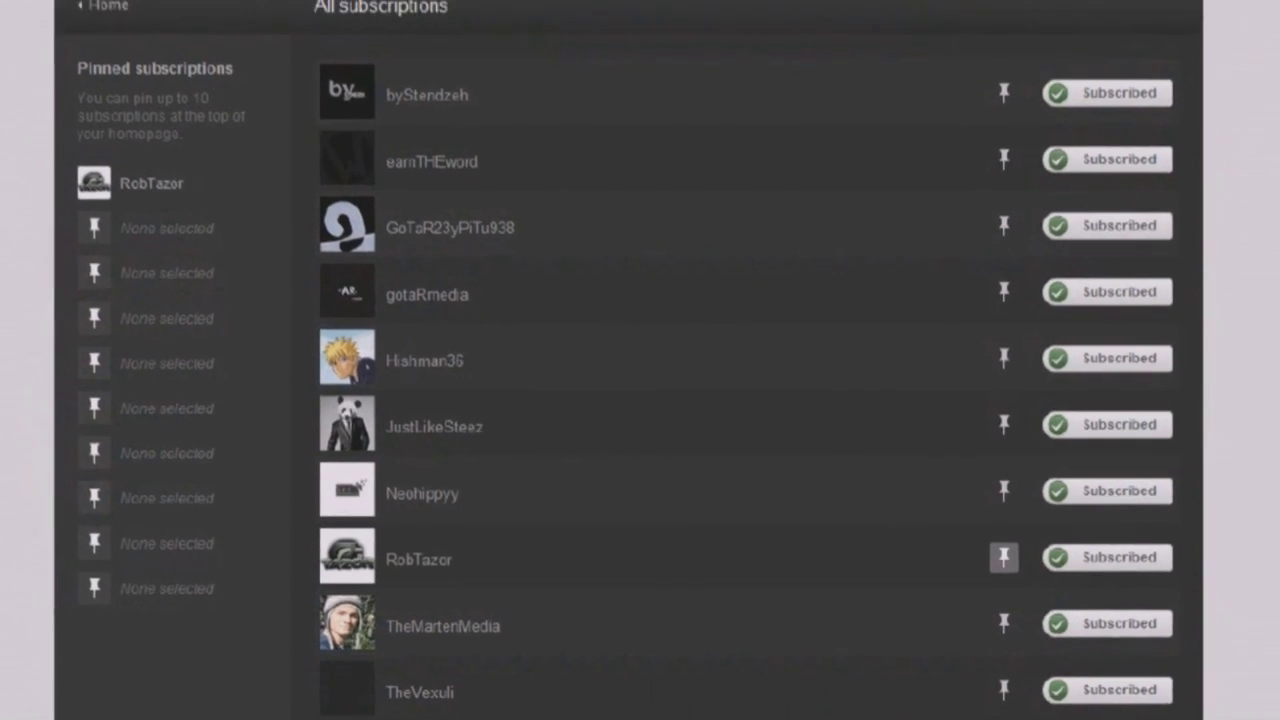
# - Browse the pinned creator's channel feed filtered to uploads only
pyautogui.click(137, 43)
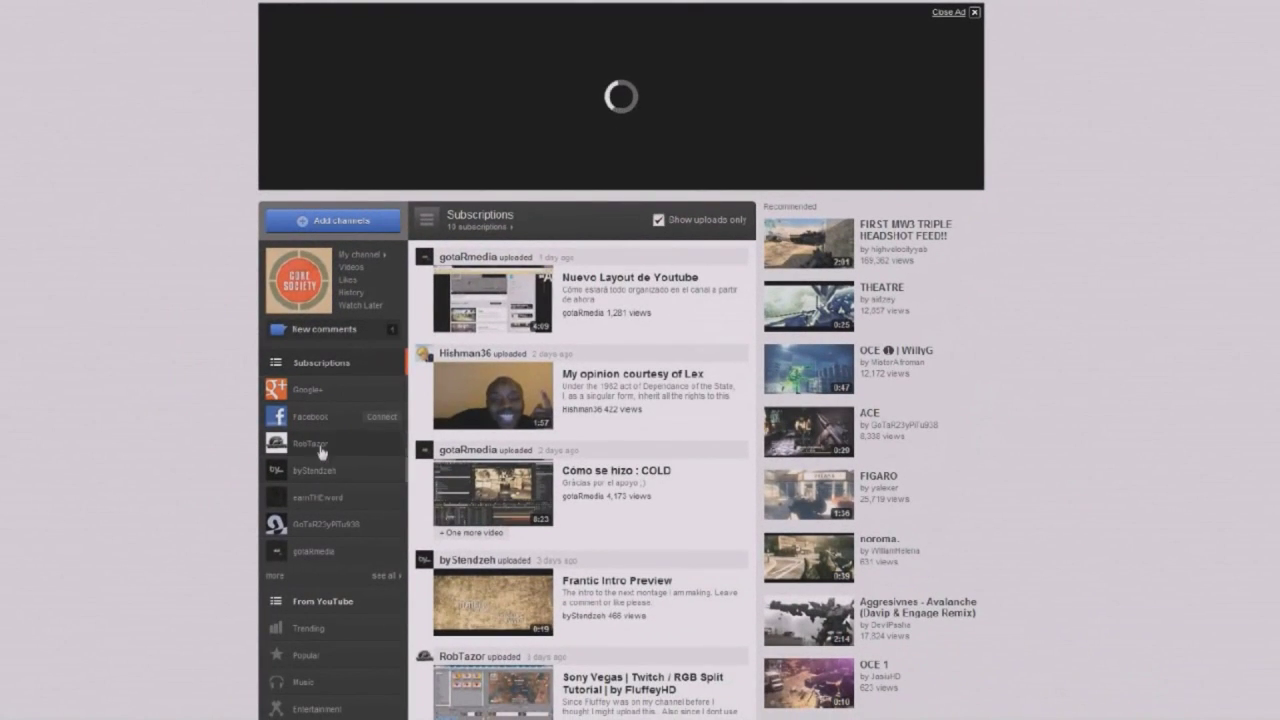
pyautogui.click(268, 560)
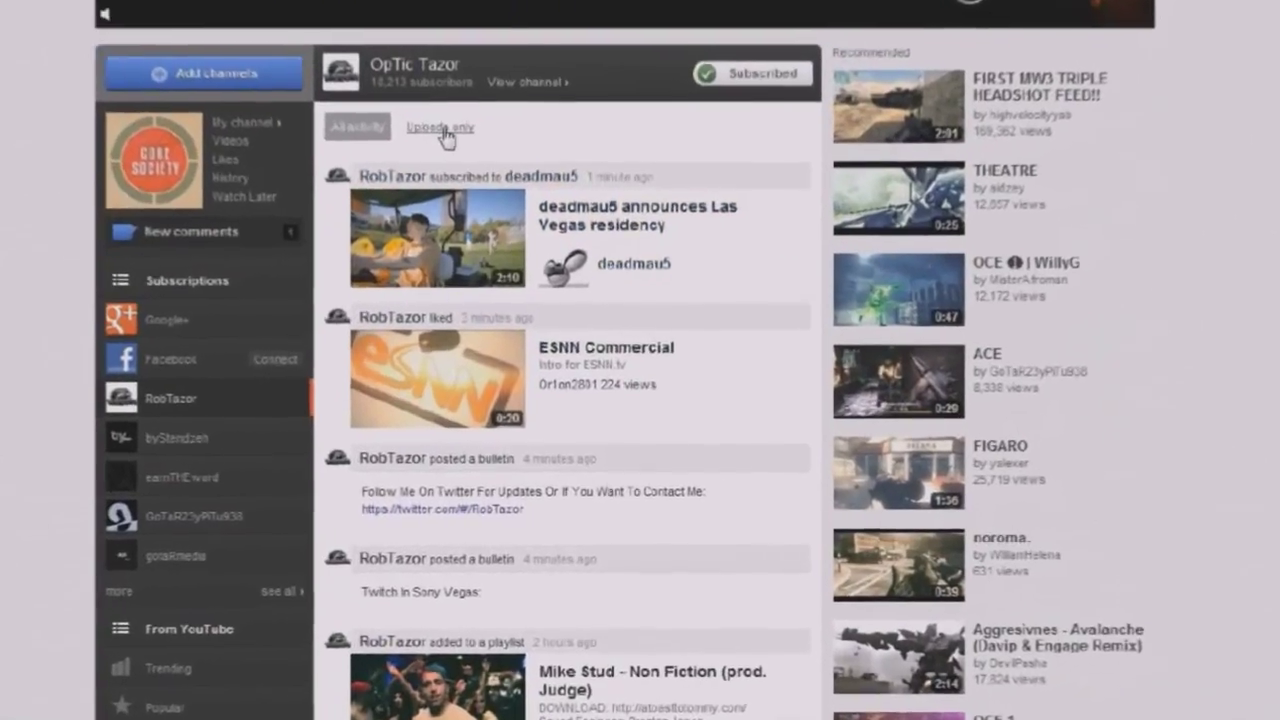
pyautogui.click(489, 244)
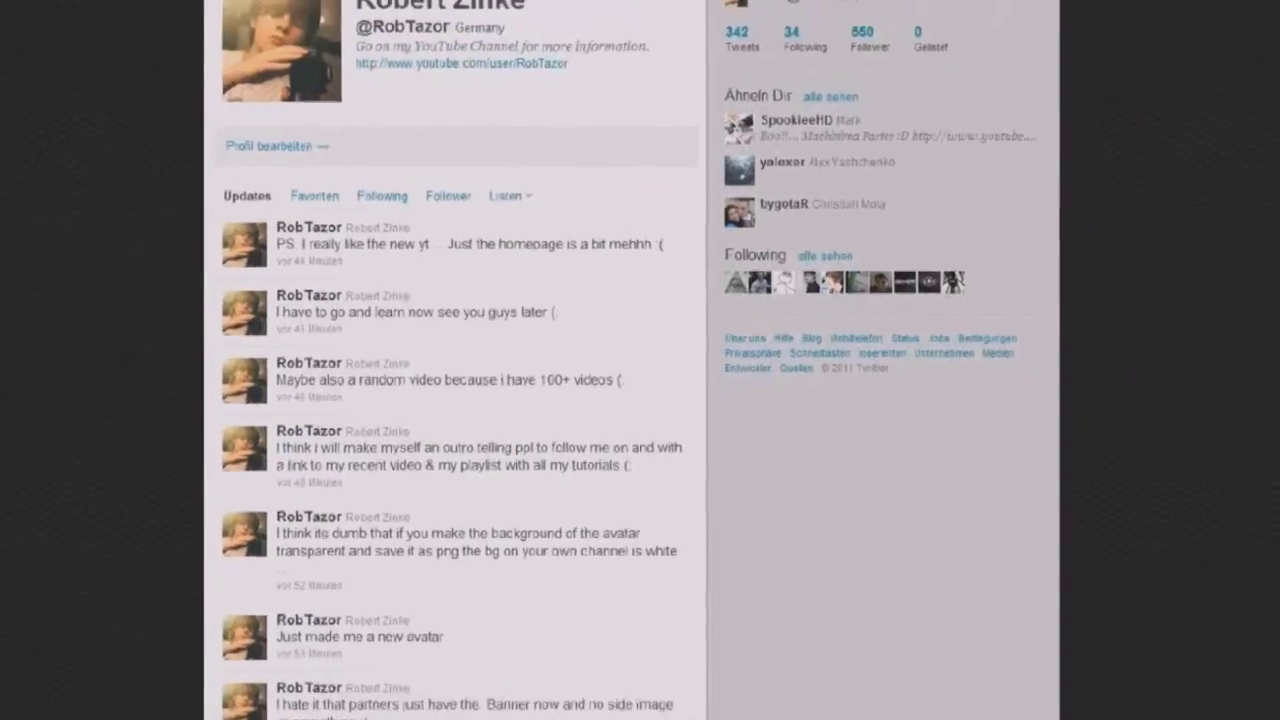
pyautogui.scroll(-3, 632, 360)
pyautogui.scroll(-4, 670, 517)
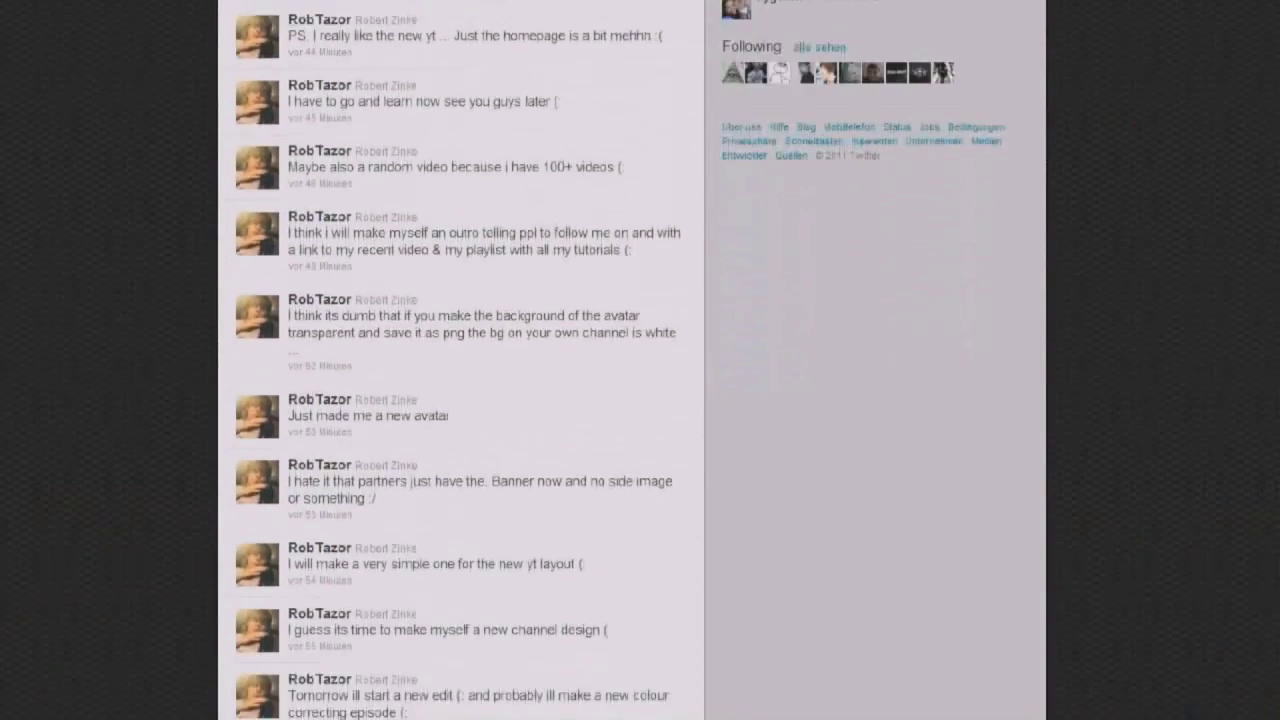
pyautogui.scroll(-8, 670, 517)
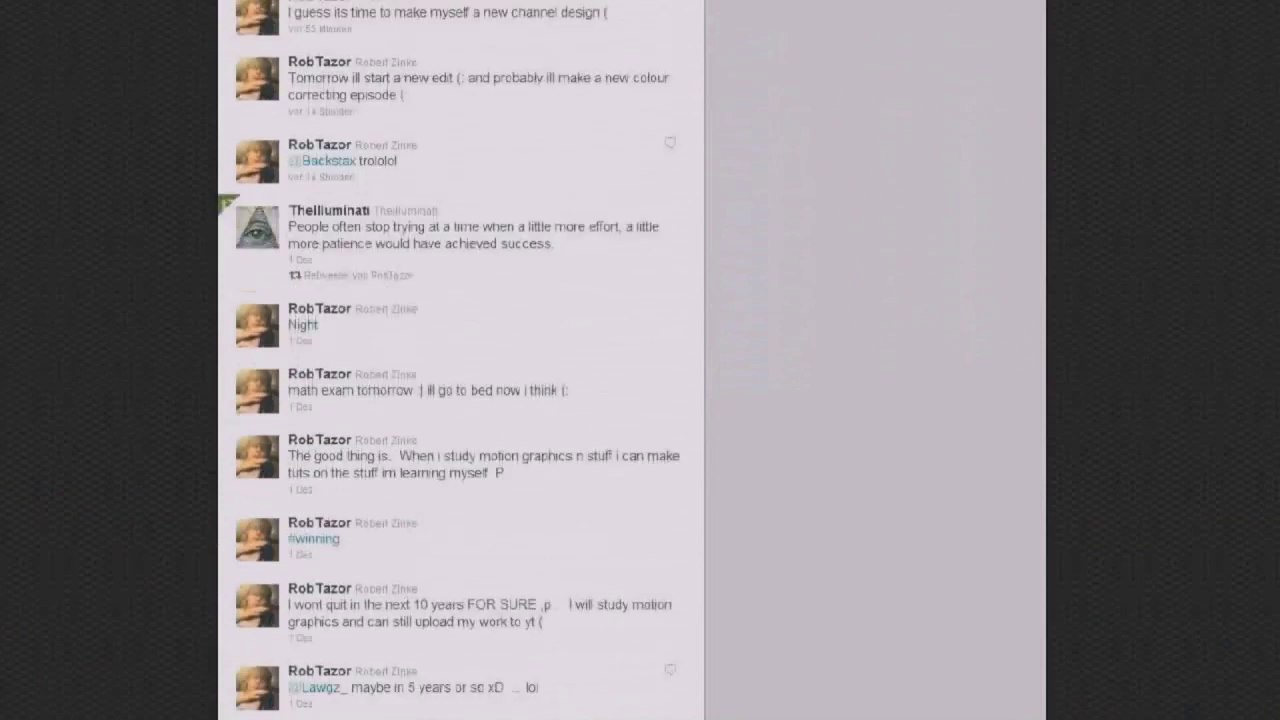